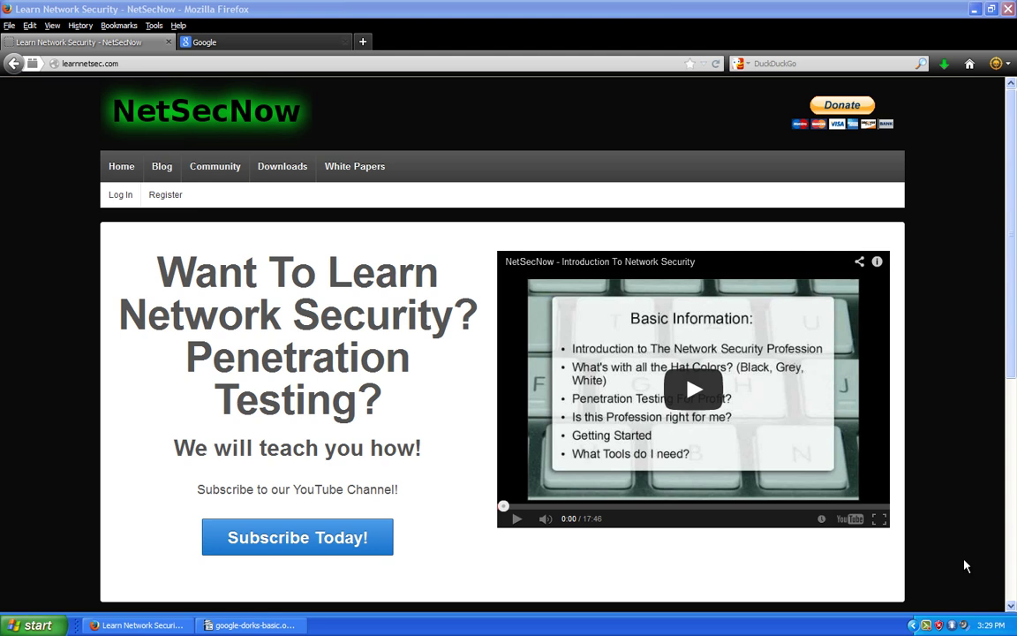
Step: Switch to the google-dorks-basic.odt document in OpenOffice Writer and review its table of simple Google dorks
left_click(250, 625)
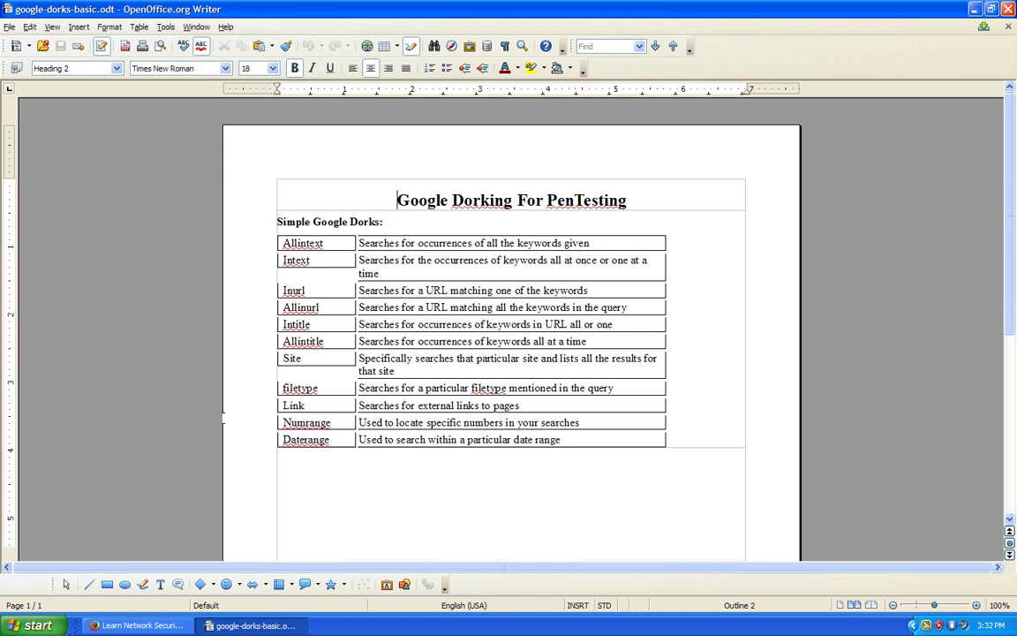
left_click(137, 626)
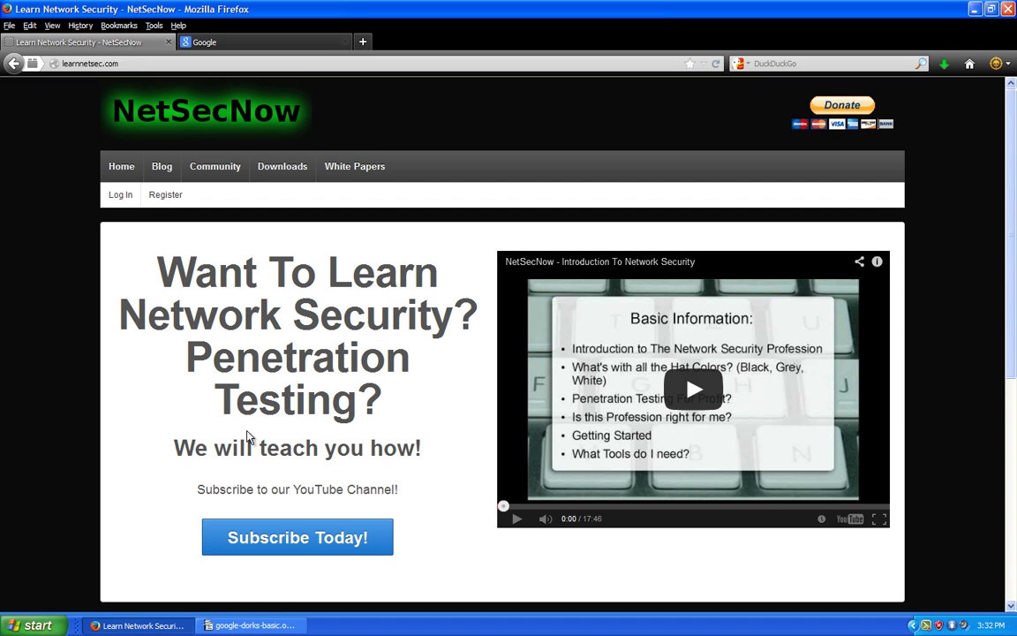
left_click(254, 625)
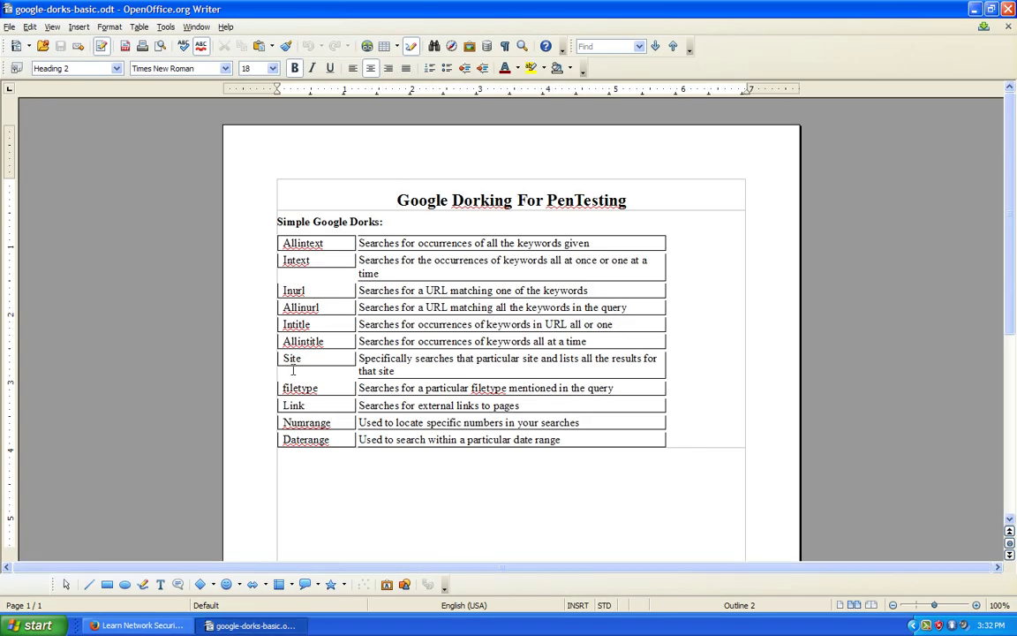
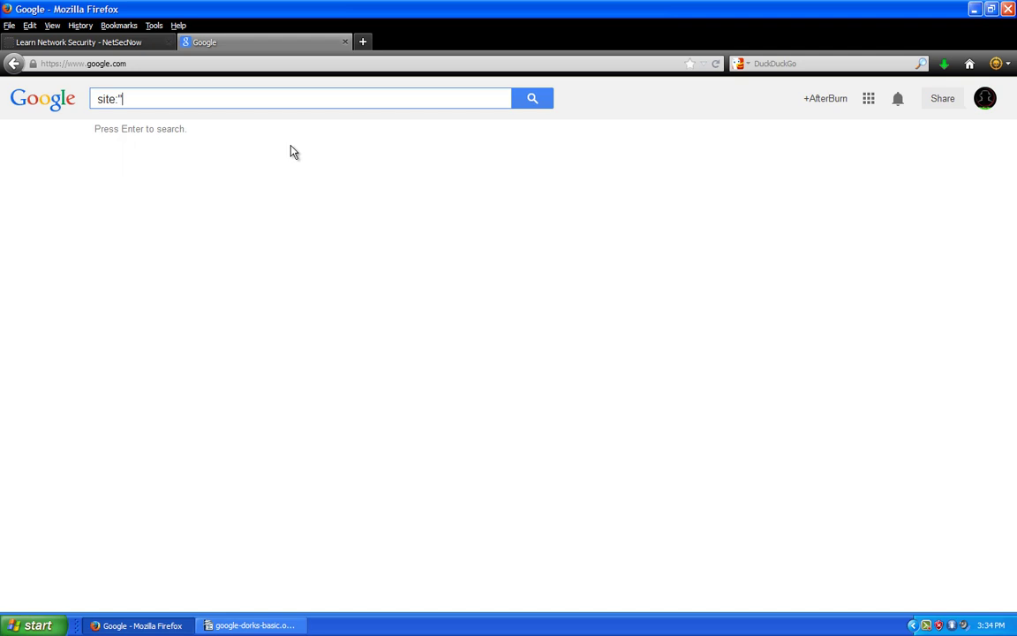
type("\"")
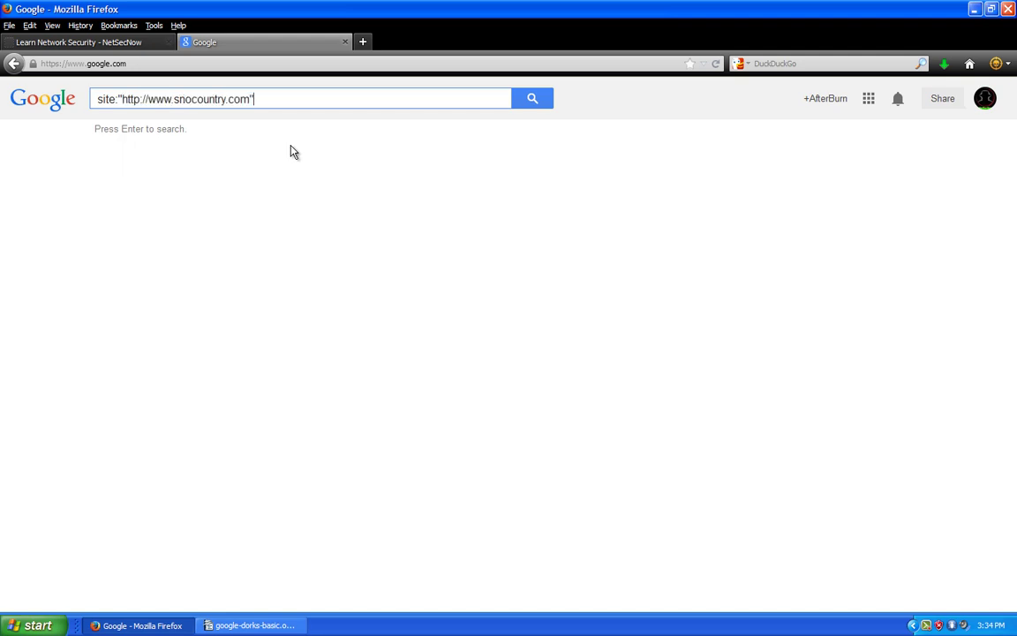
type(" admin login")
key("Return")
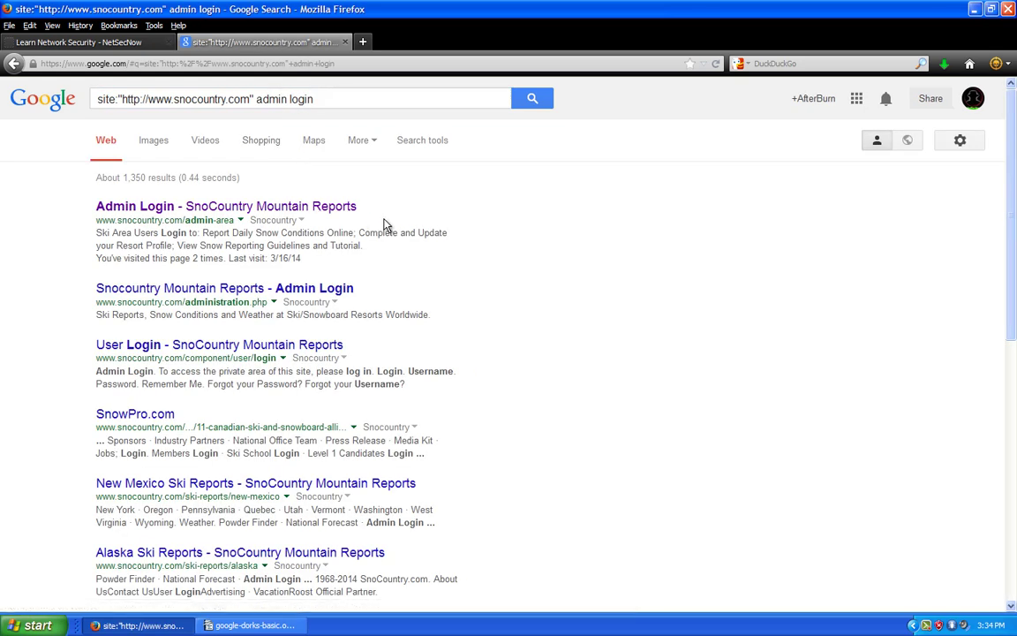
Step: Look over the search results, open the Admin Login - SnoCountry Mountain Reports result, and inspect its address and login page
scroll(409, 291, "down", 2)
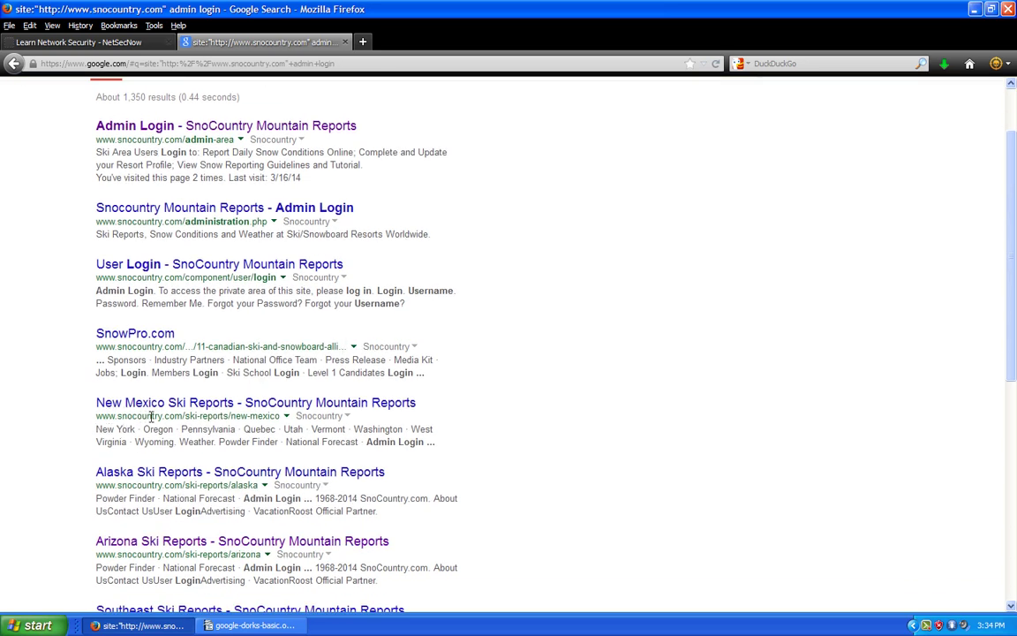
scroll(207, 378, "down", 2)
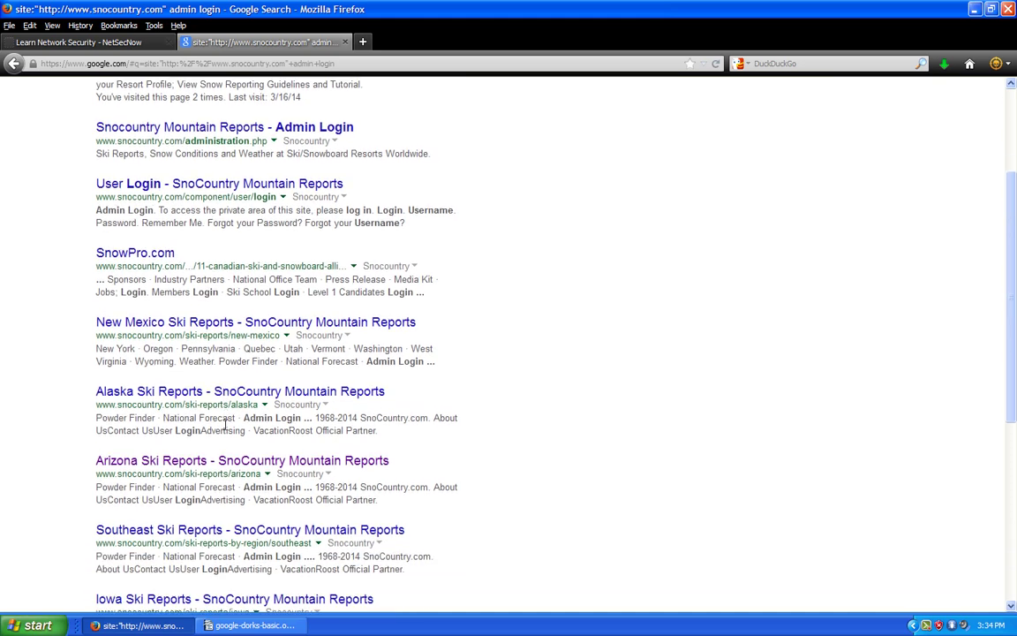
left_click_drag(366, 361, 436, 362)
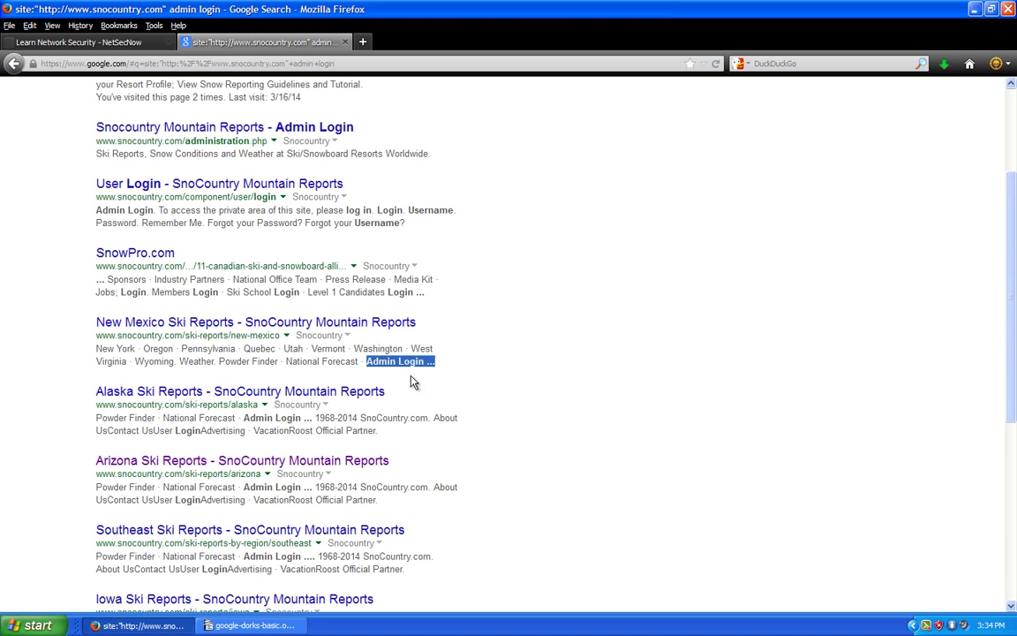
scroll(415, 383, "up", 3)
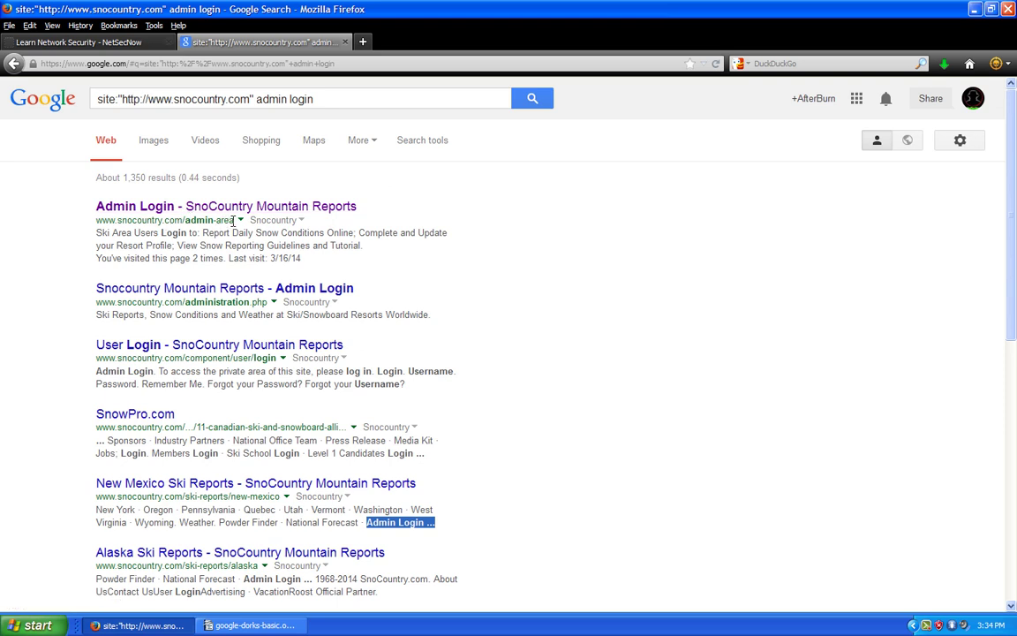
left_click(222, 209)
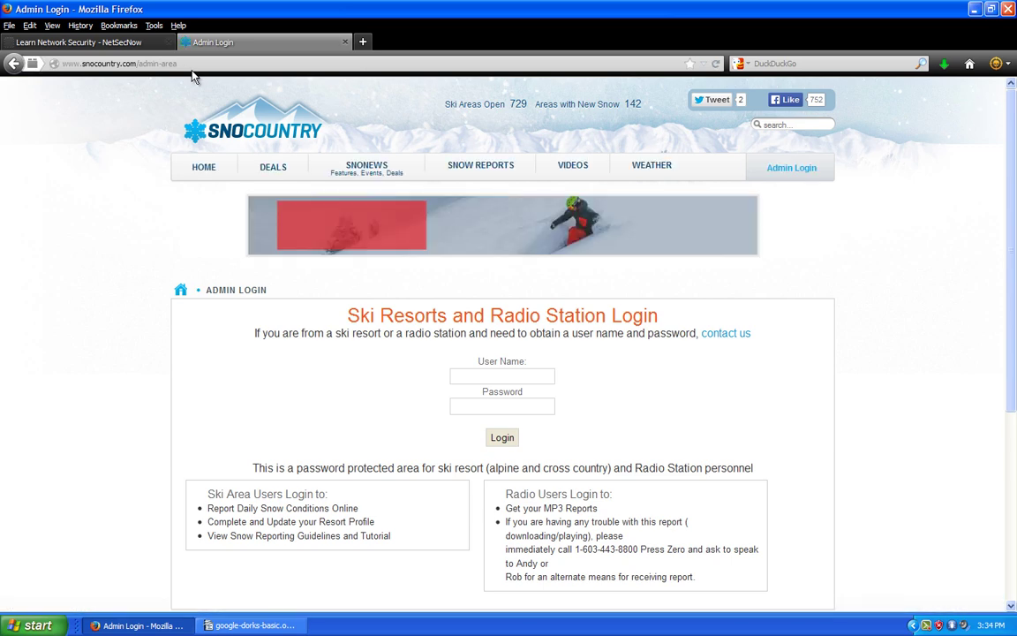
left_click_drag(179, 63, 32, 70)
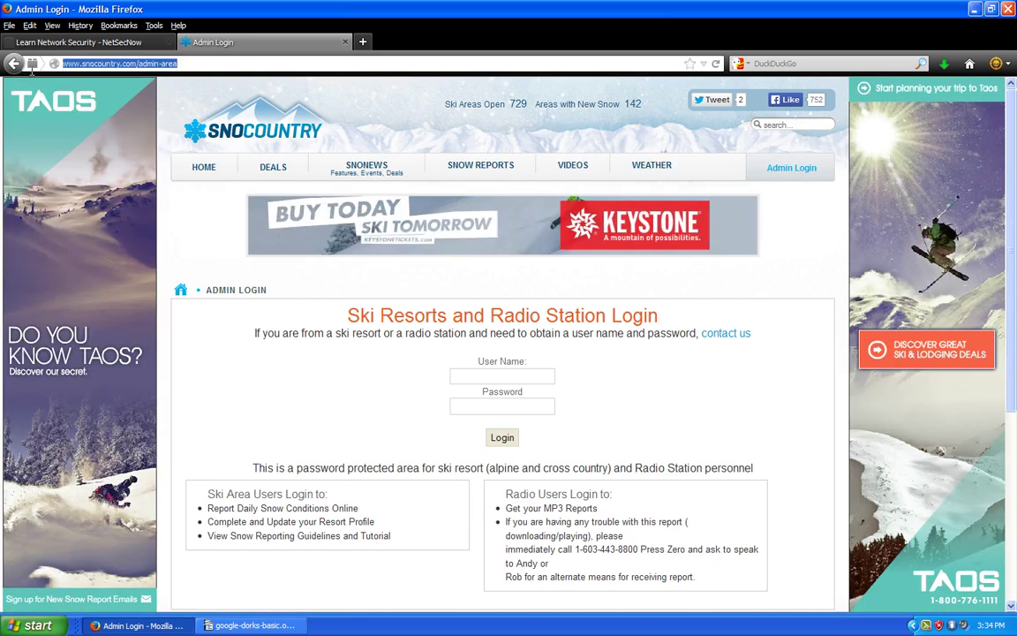
scroll(390, 406, "down", 3)
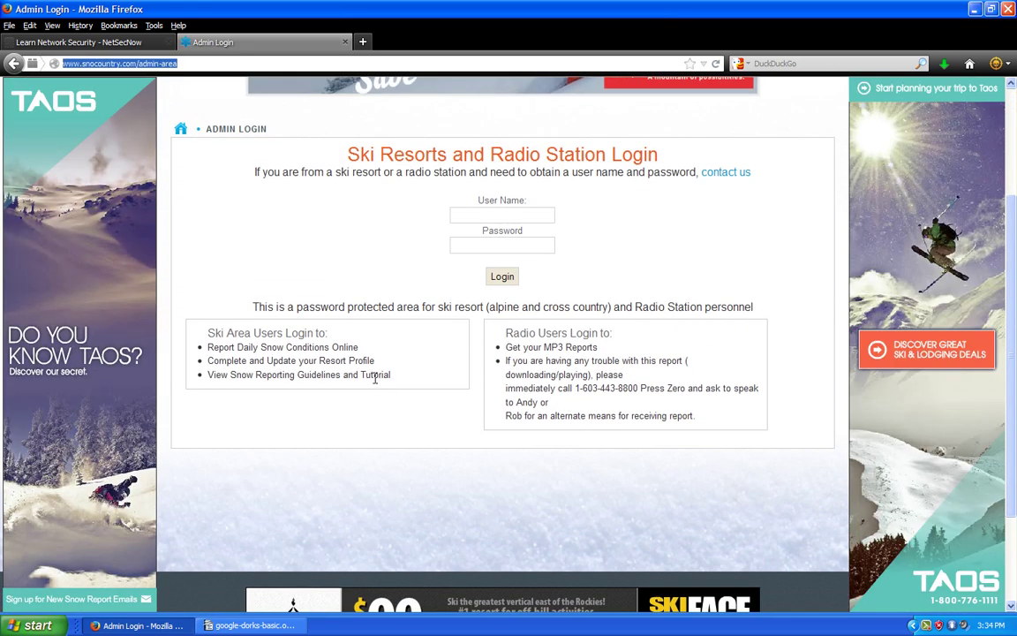
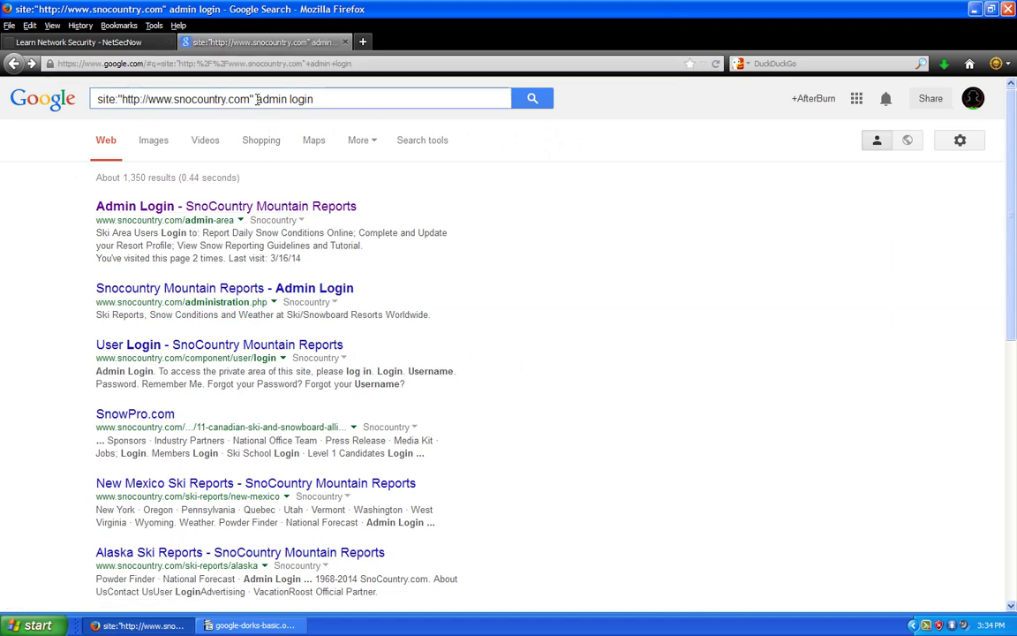
left_click(257, 100)
type("intext:")
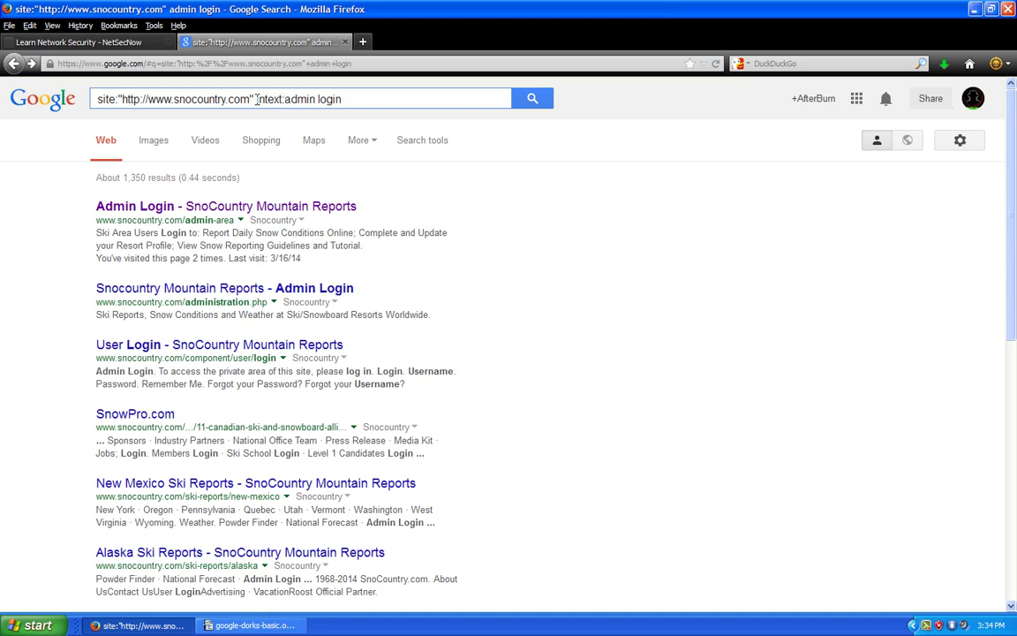
type("\"")
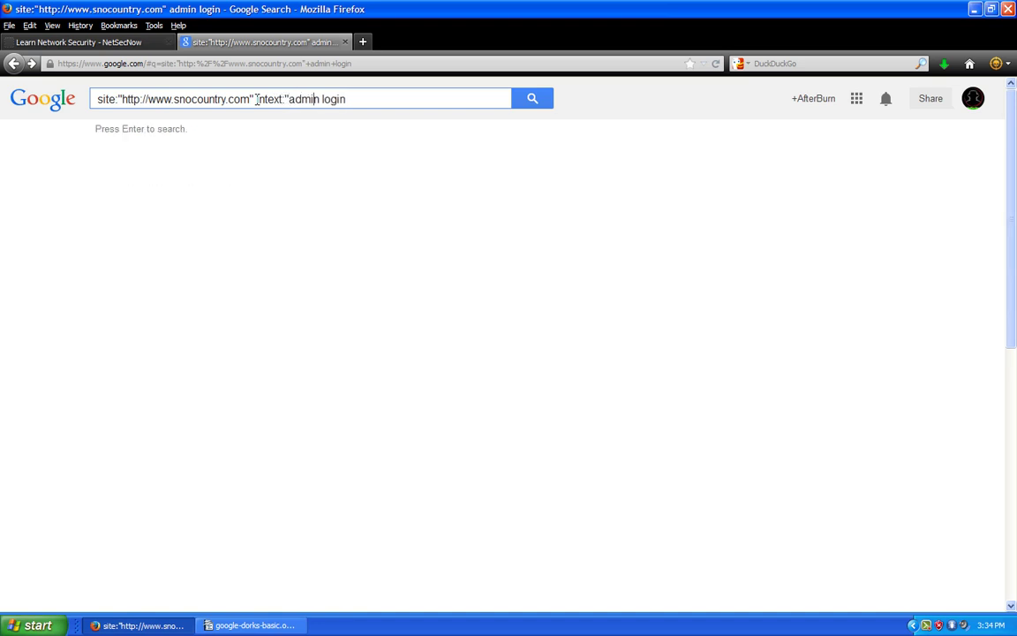
type("\"")
key("Return")
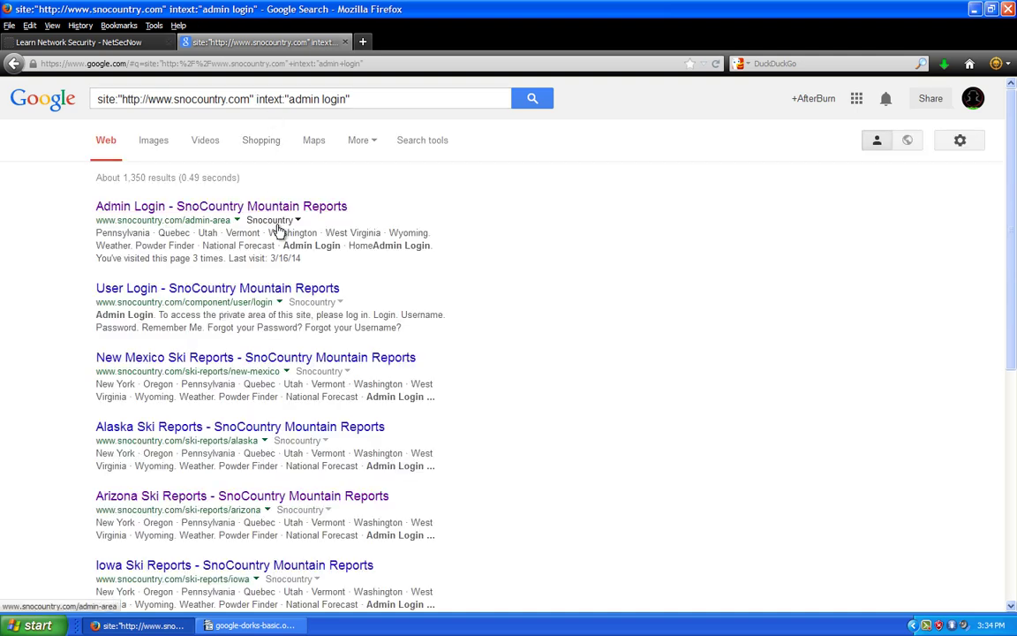
Step: Examine the "Admin Login" matches and the site and intext parts of the query, checking them against the dorks document
left_click_drag(373, 246, 431, 245)
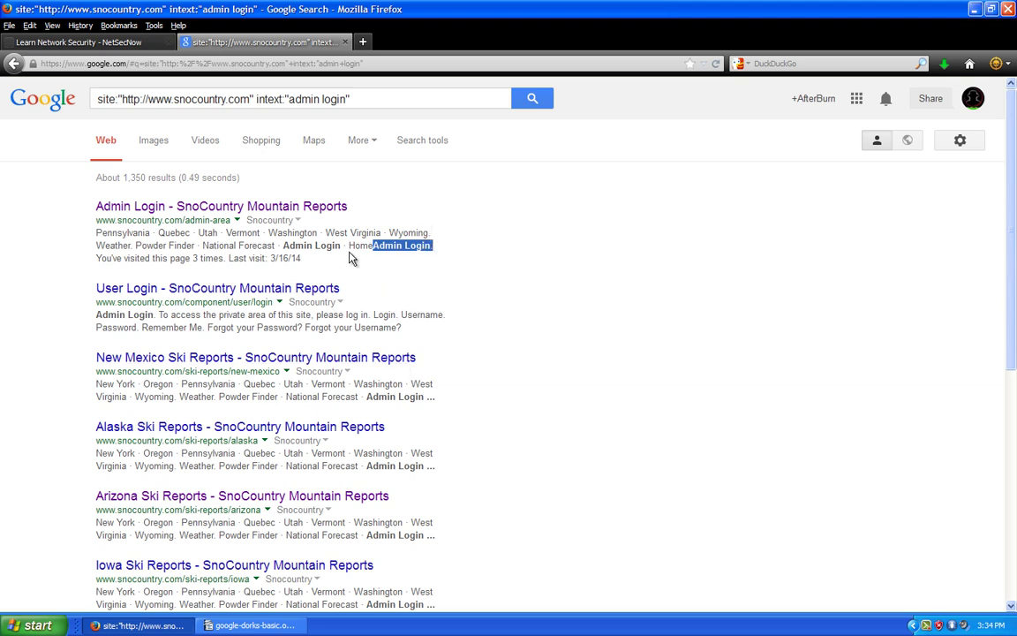
scroll(366, 291, "down", 2)
scroll(365, 293, "up", 2)
left_click(357, 97)
left_click_drag(357, 97, 253, 99)
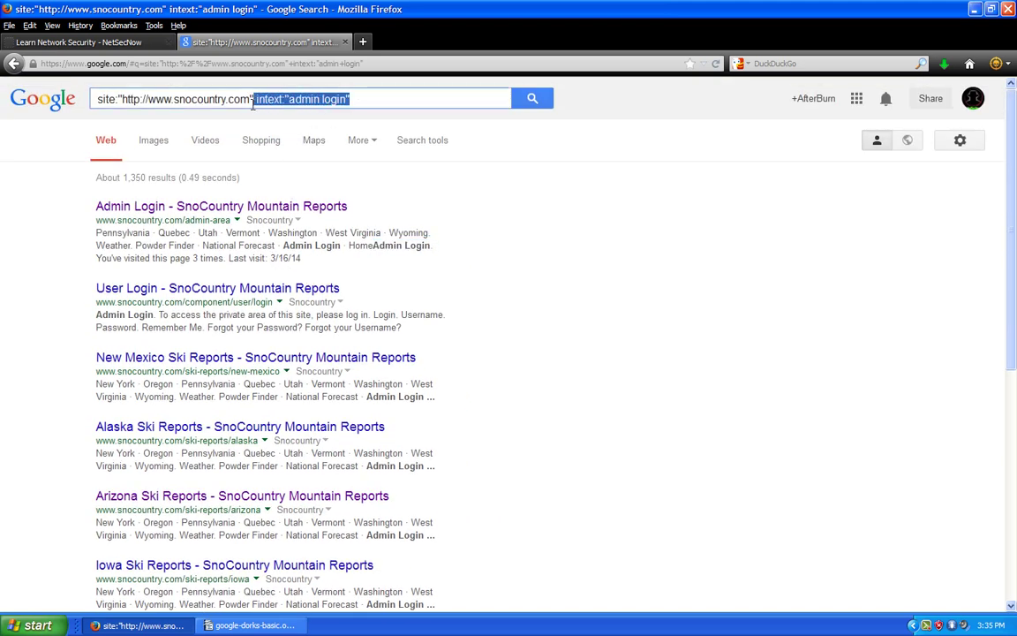
left_click(114, 99)
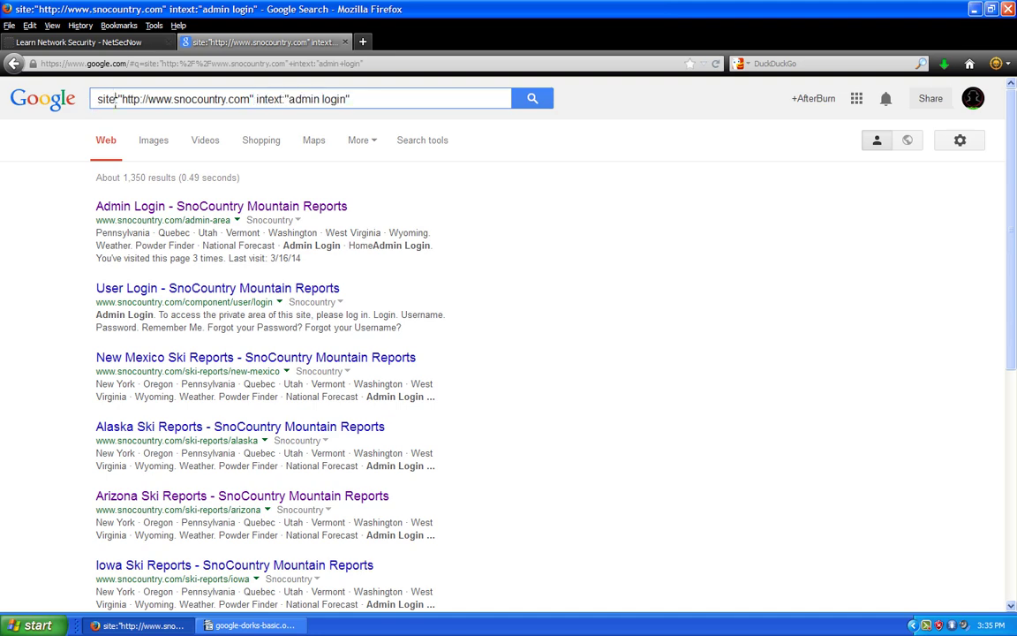
left_click(281, 625)
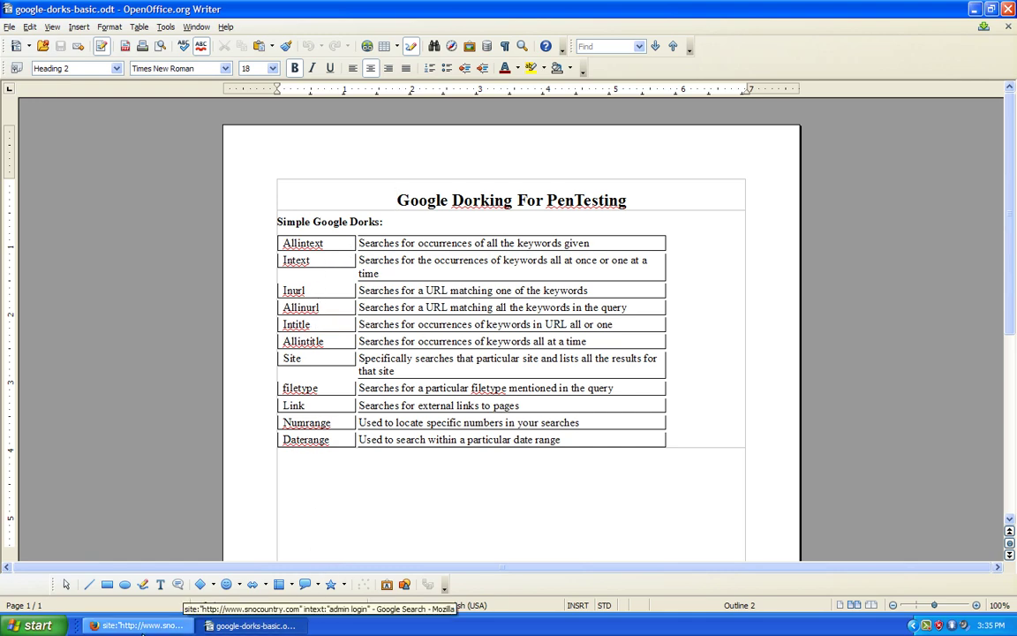
left_click(141, 627)
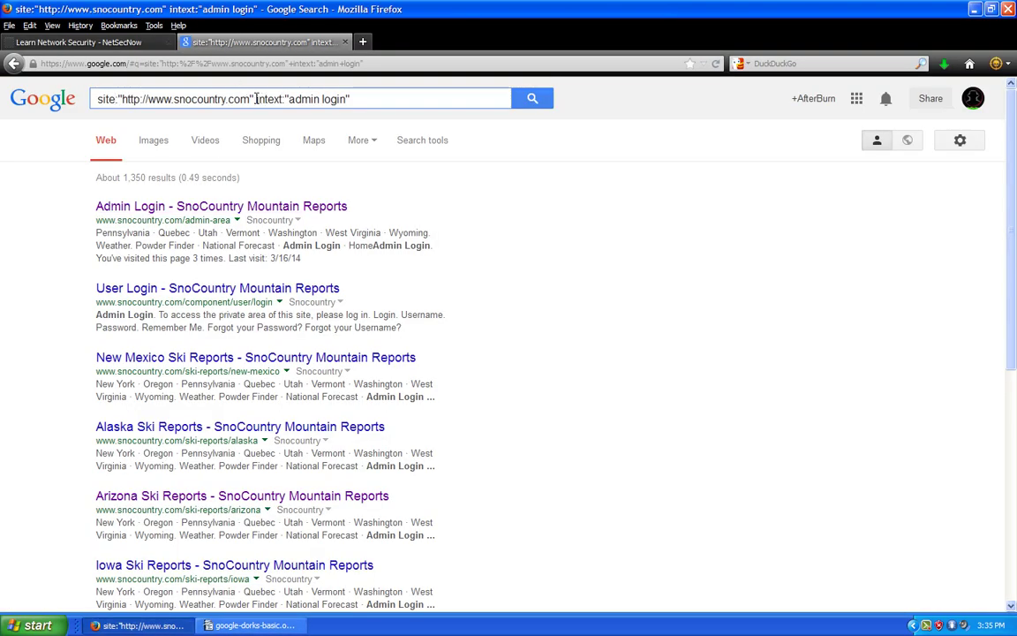
Step: Remove the site restriction from the query and search for intext:"admin login" only
left_click_drag(256, 99, 97, 99)
key("BackSpace")
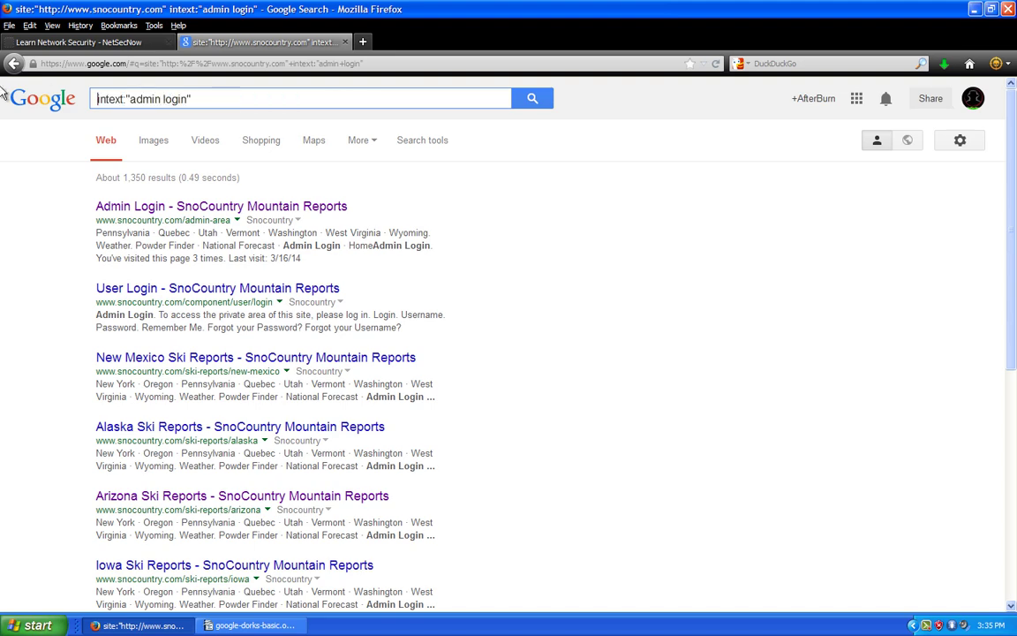
key("Return")
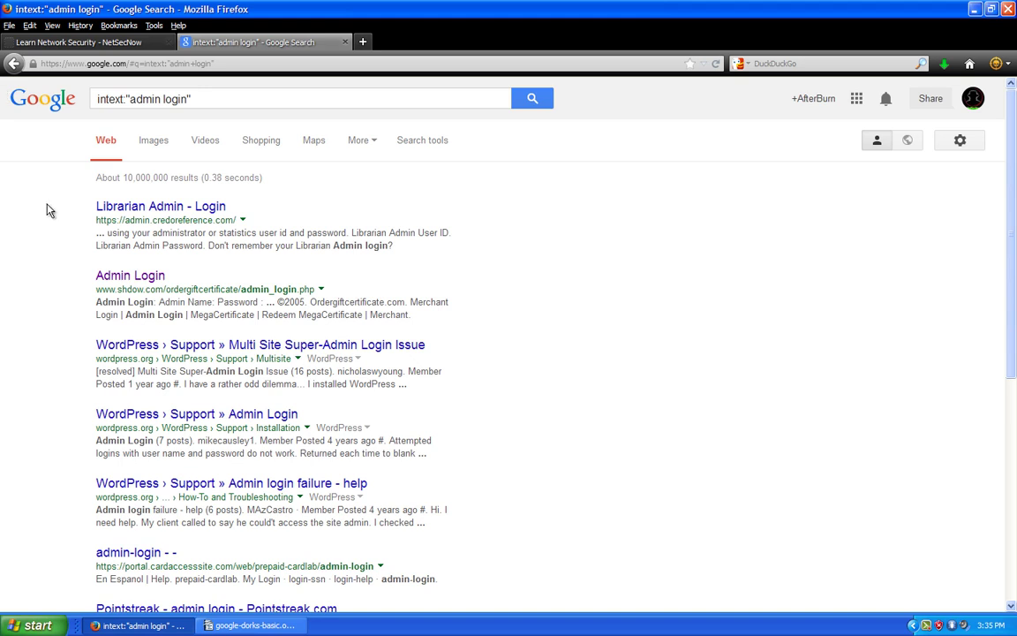
Step: Open the Librarian Admin - Login result, inspect its page heading, and return to the search results
left_click(156, 214)
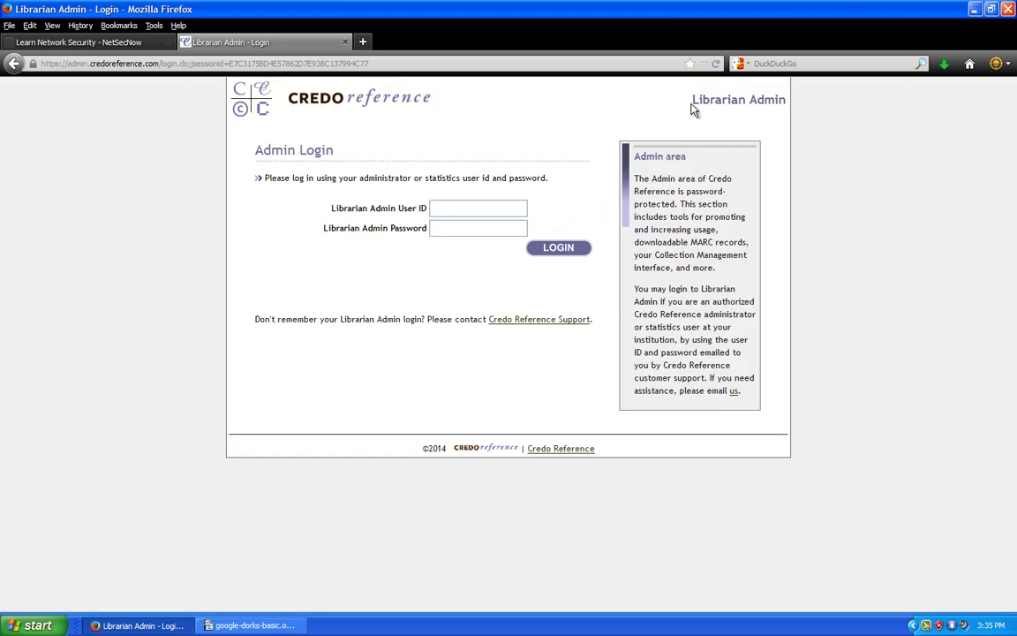
left_click_drag(693, 104, 794, 107)
key("BackSpace")
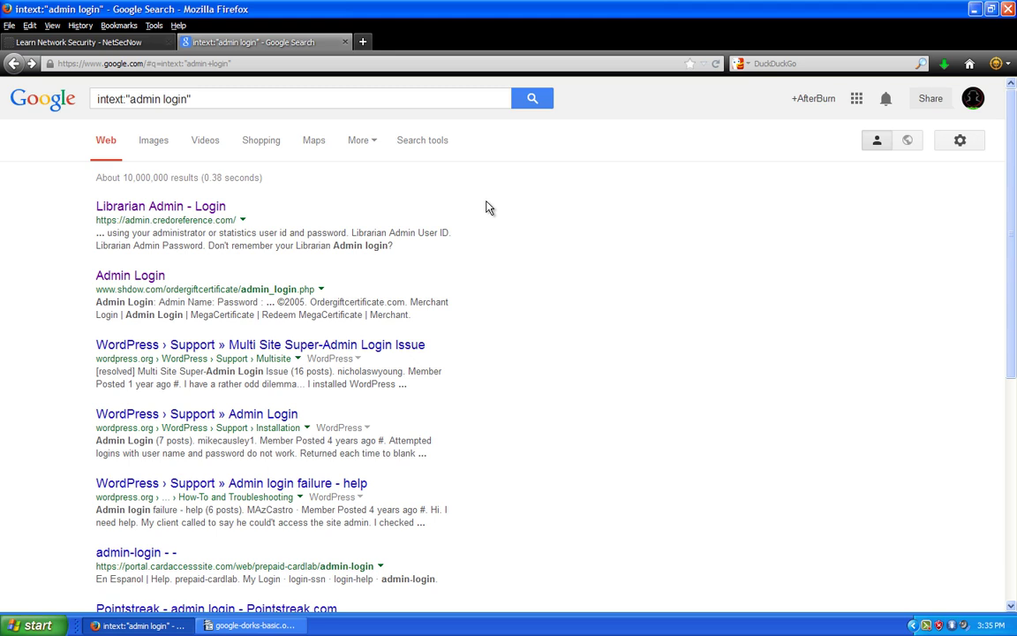
Step: Switch to the dorks document in Writer, highlight the Inurl entry in the table, and return to Firefox
left_click(252, 625)
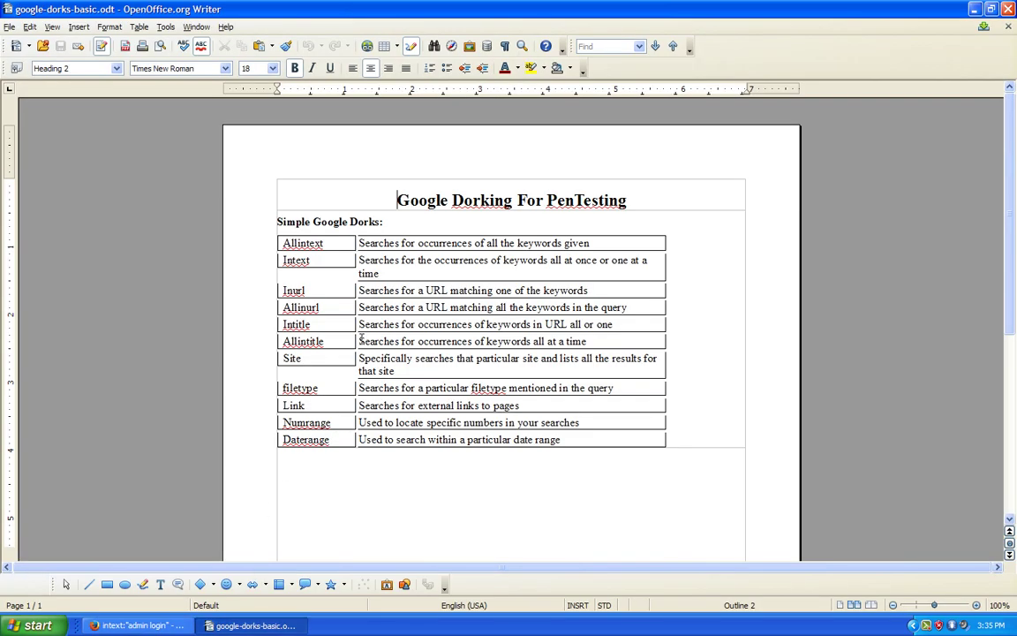
left_click_drag(344, 288, 273, 287)
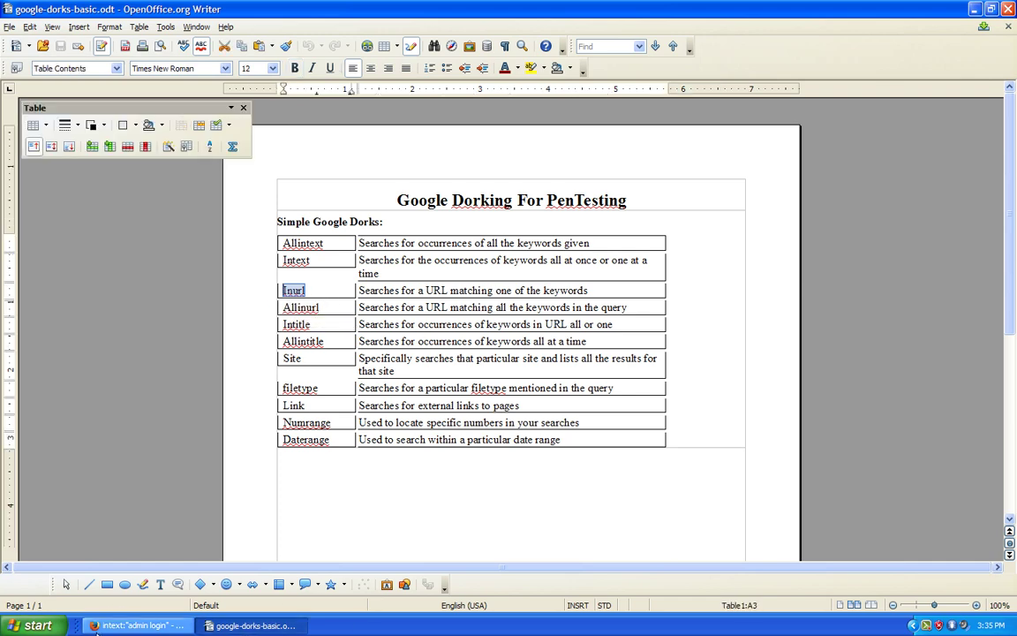
left_click(108, 626)
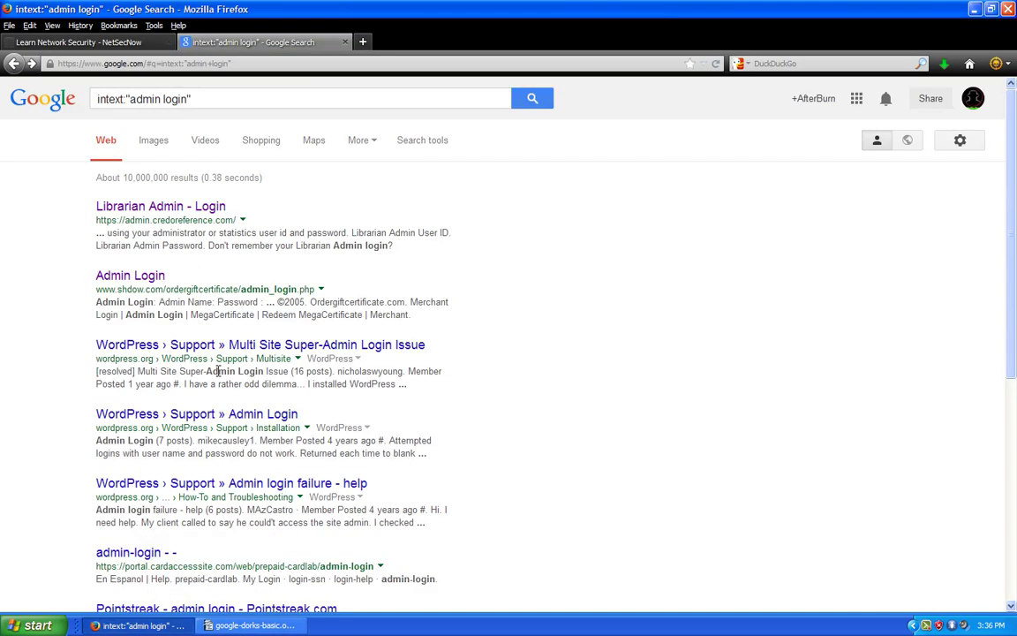
Step: Replace the query with inurl:.php?id=, checking the Inurl entry in the dorks document in Writer, and run the search in Firefox
left_click(198, 101)
key("ctrl+a")
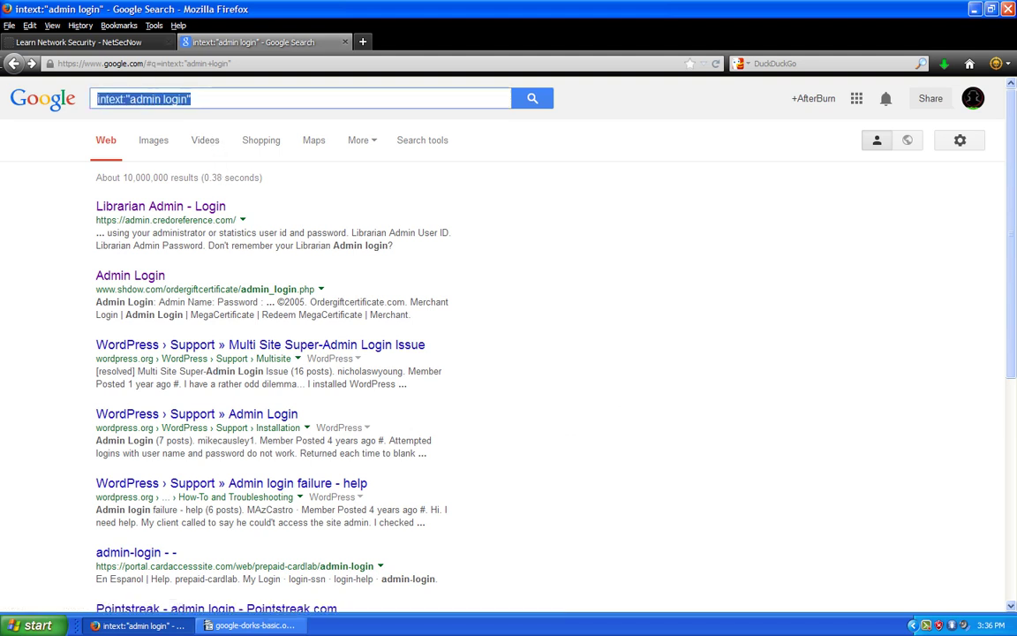
key("BackSpace")
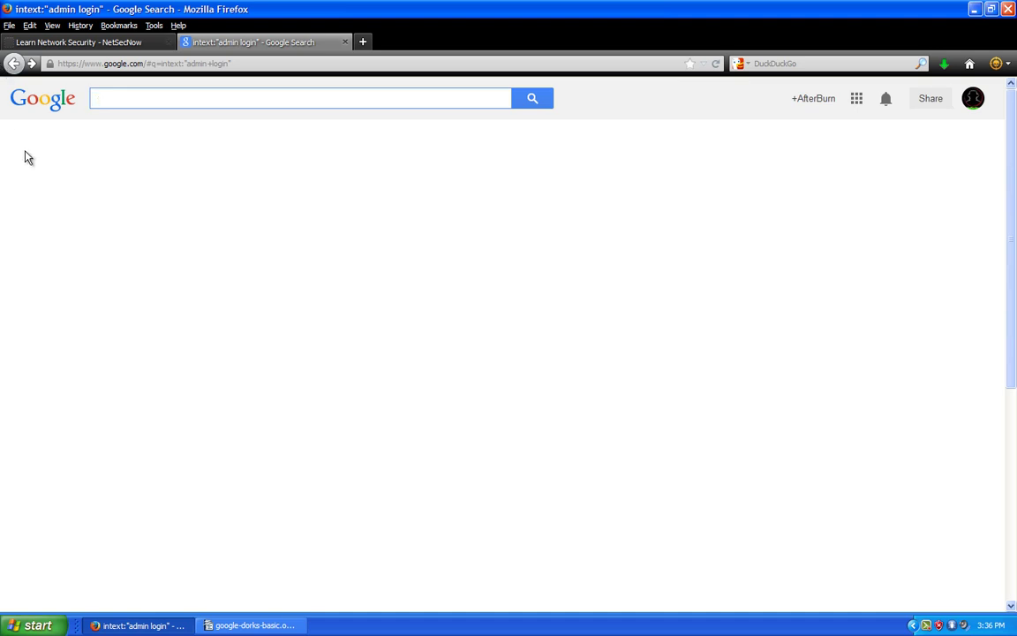
left_click(233, 627)
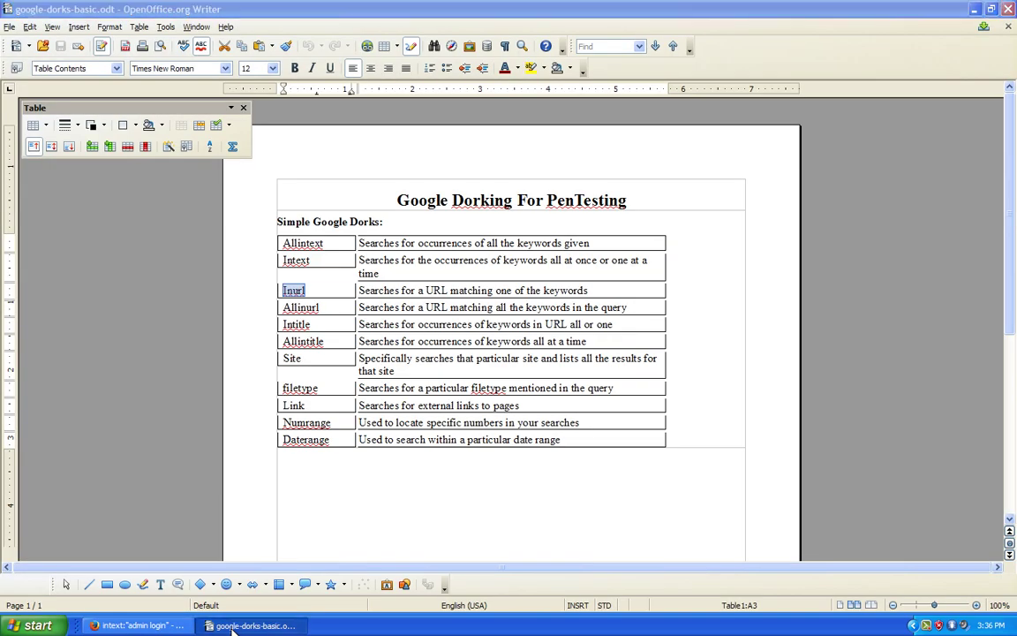
left_click(233, 627)
type("inurl")
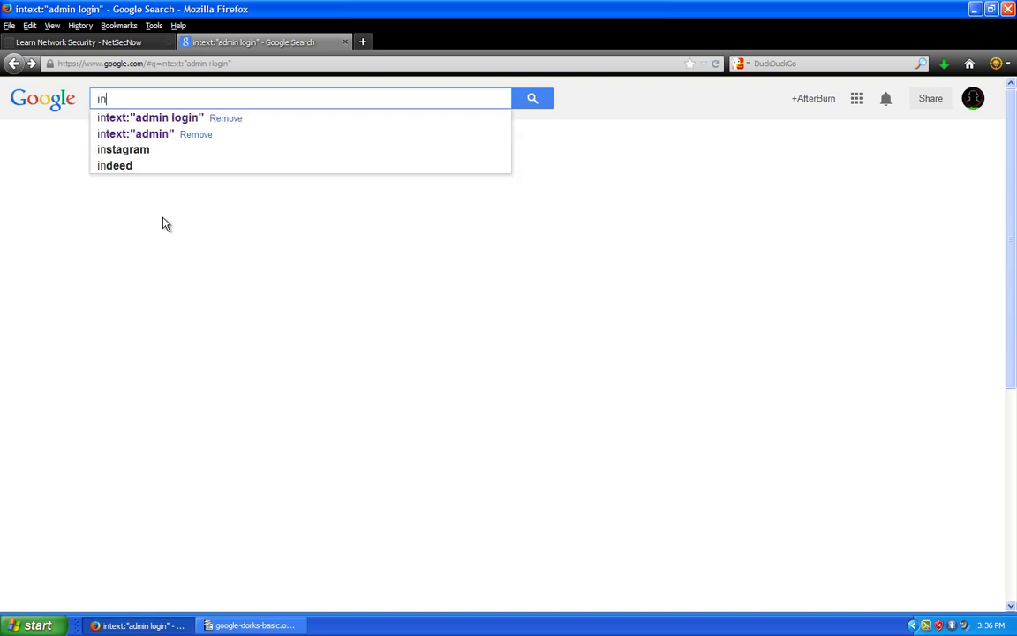
type(":")
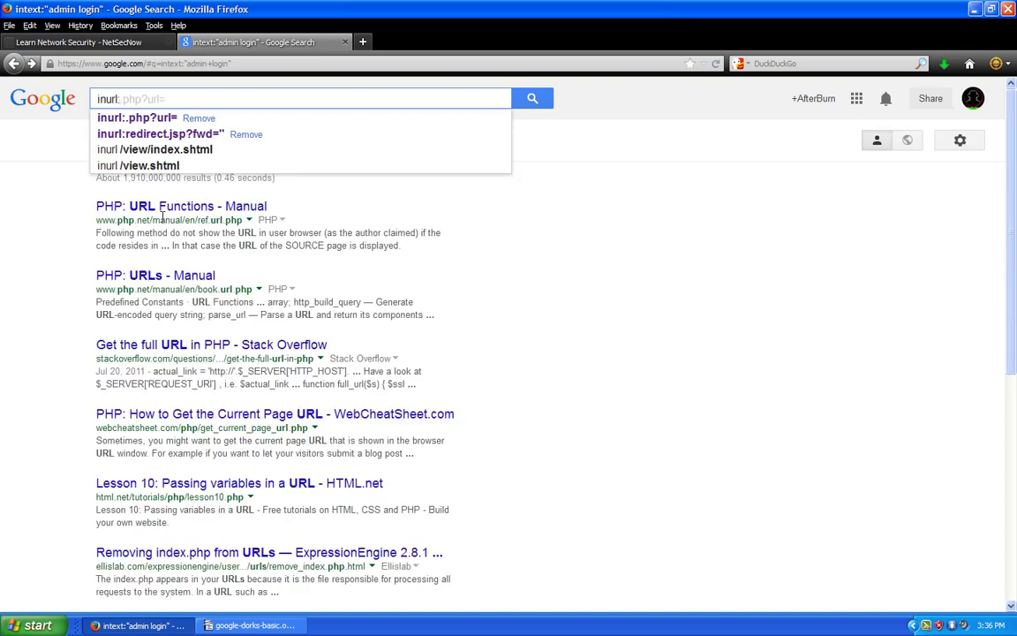
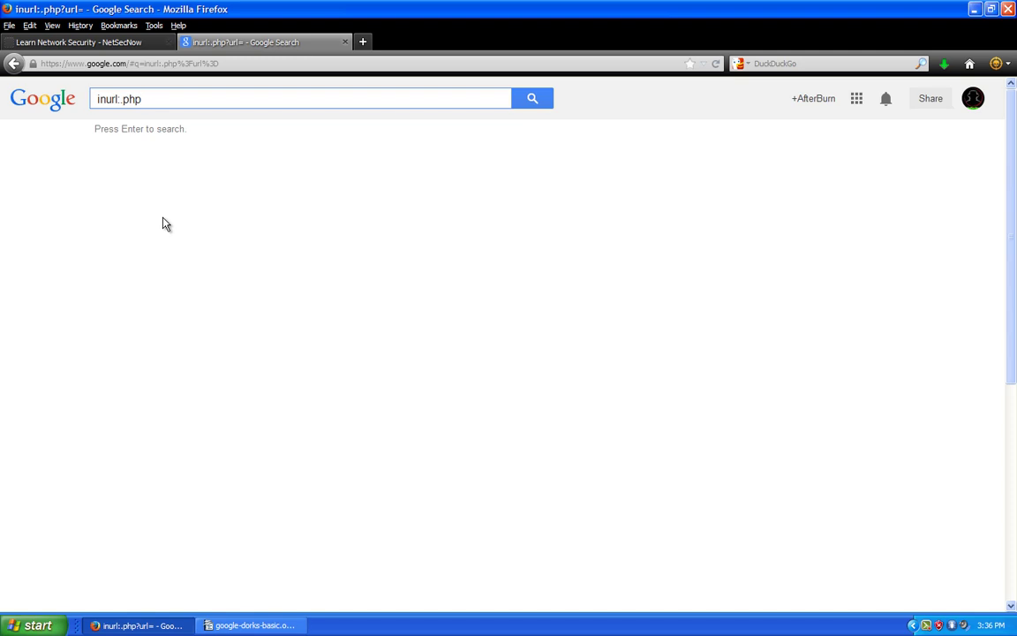
type("?id=")
key("Return")
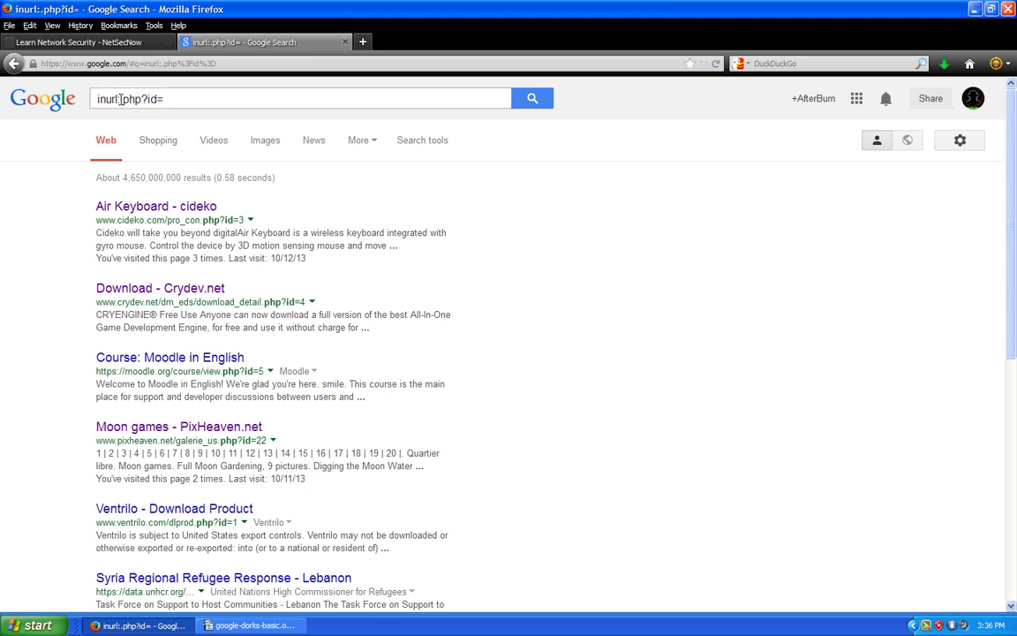
left_click(148, 206)
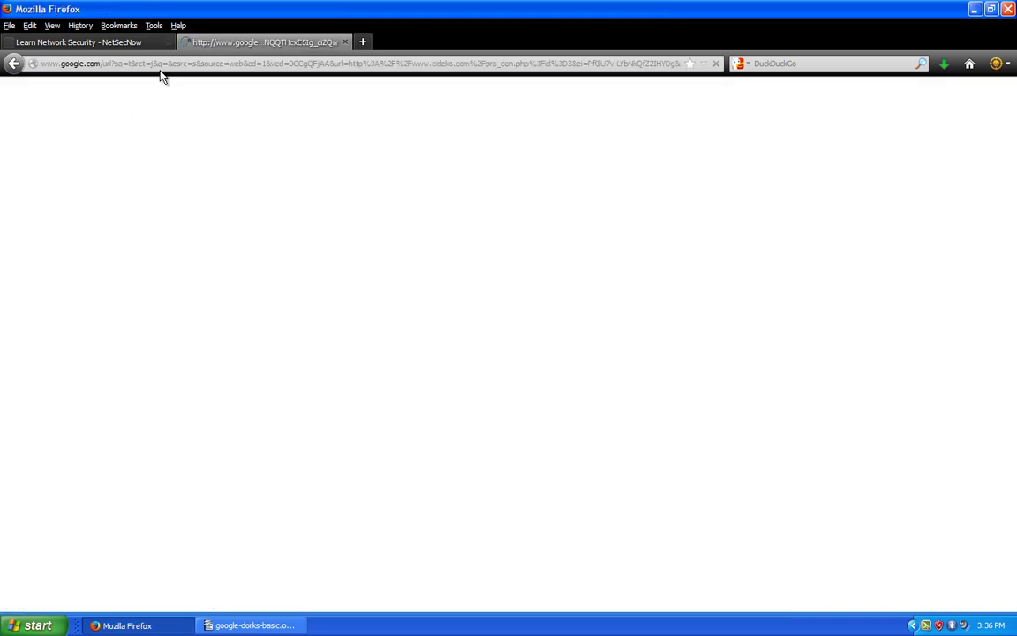
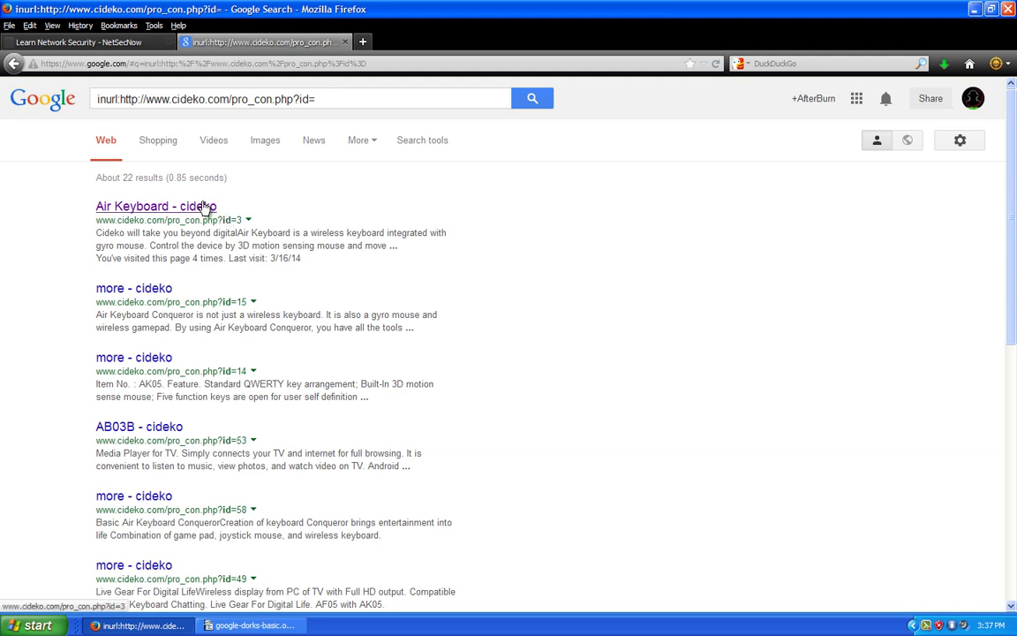
left_click(217, 625)
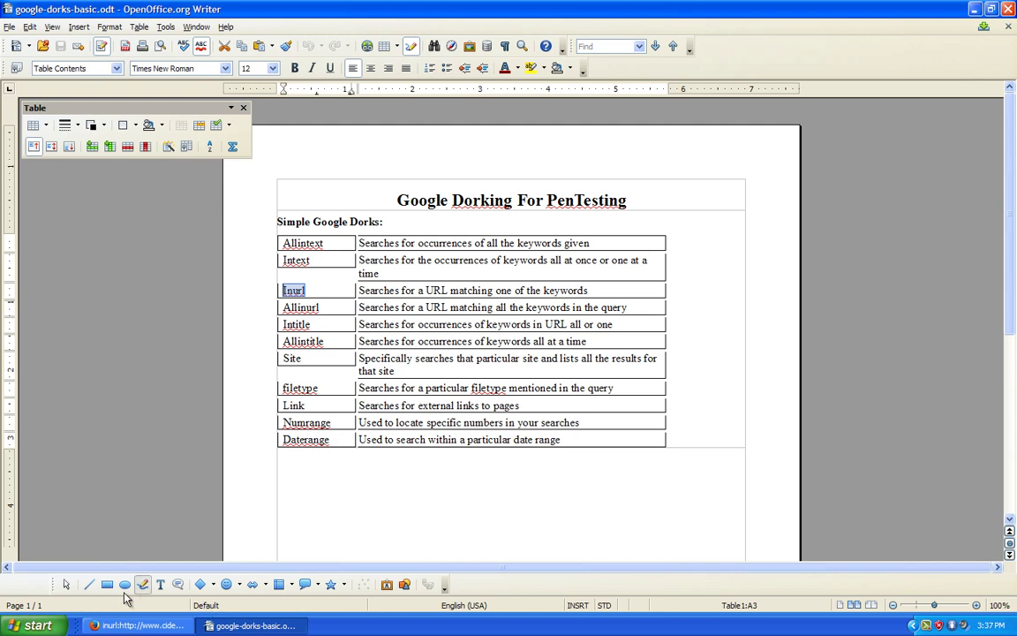
left_click(132, 625)
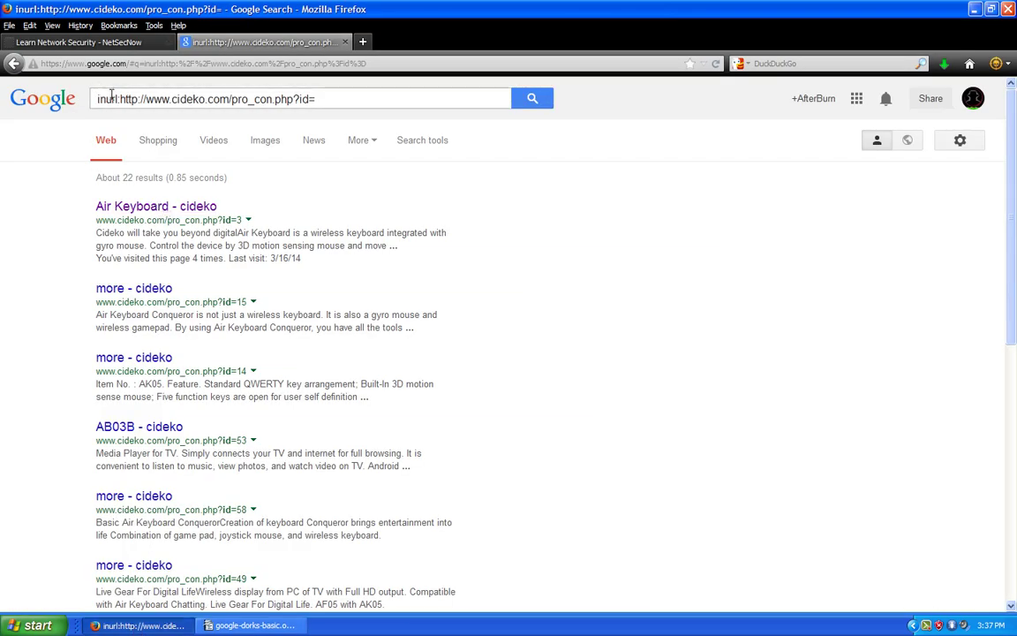
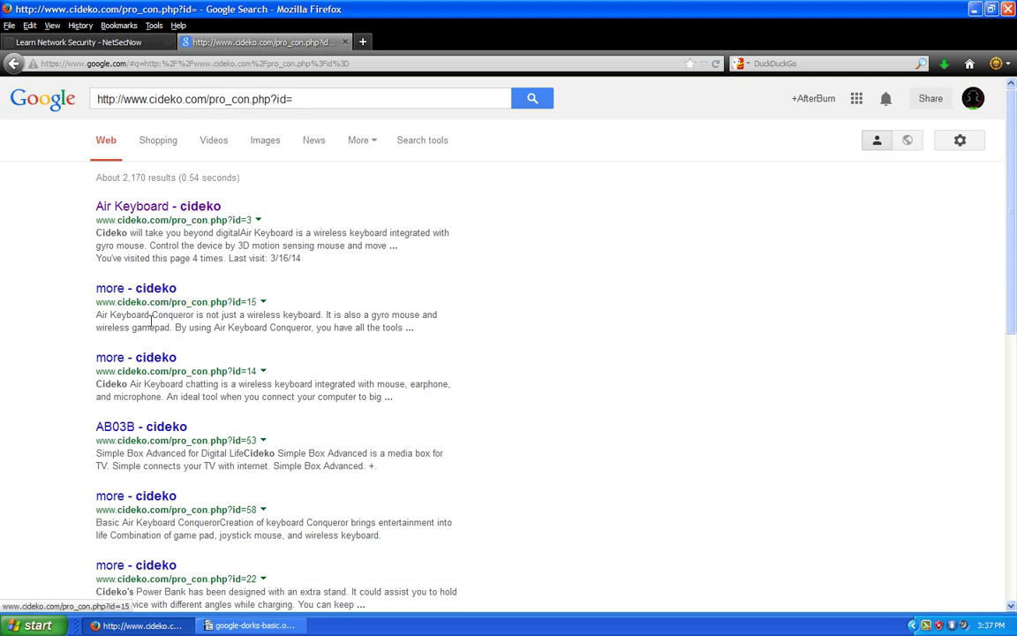
scroll(236, 249, "down", 5)
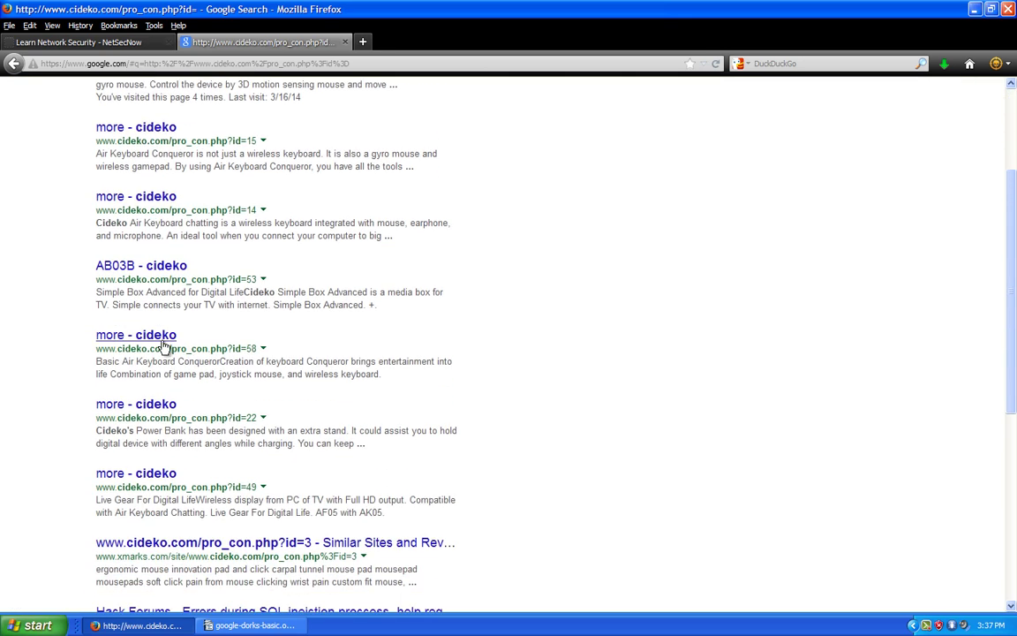
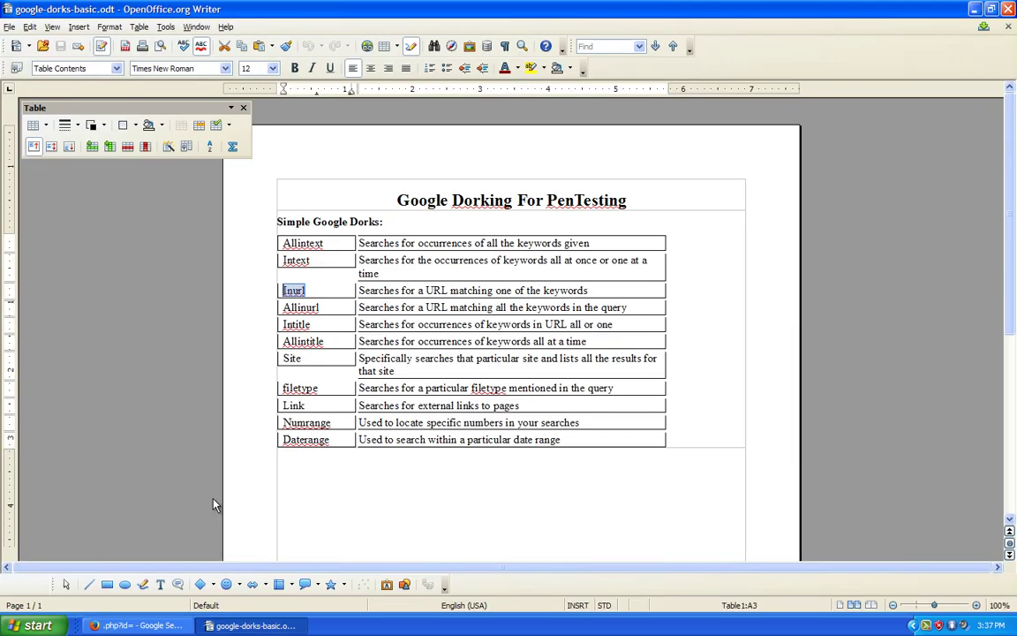
Step: Highlight the Intitle entry in the dorks document in Writer, and search Google in Firefox for intitle:"index of/"
left_click_drag(324, 324, 274, 316)
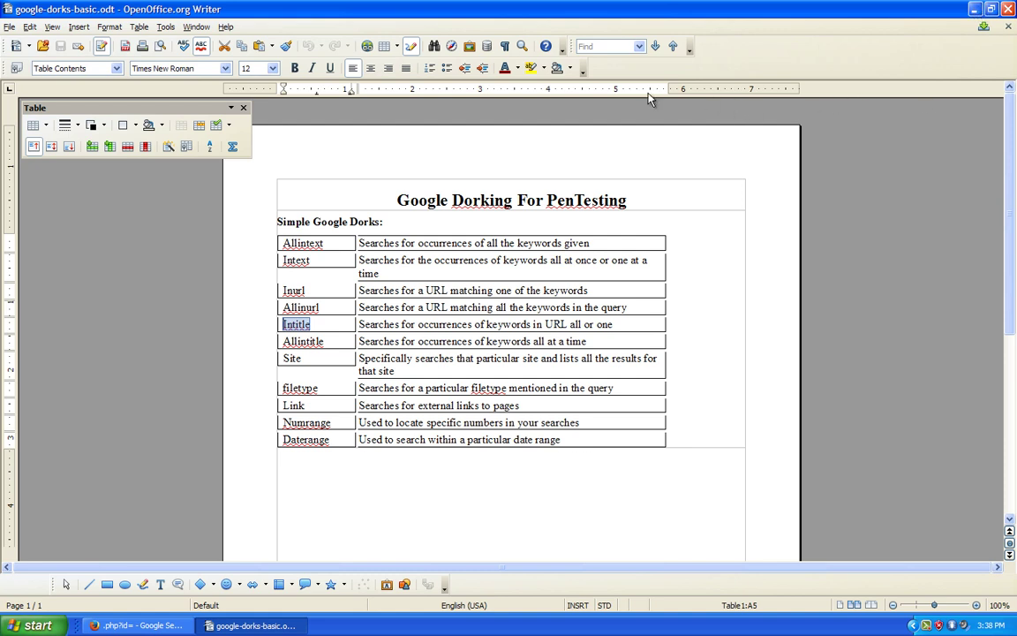
left_click(137, 625)
left_click(152, 95)
key("ctrl+a")
type("intitle")
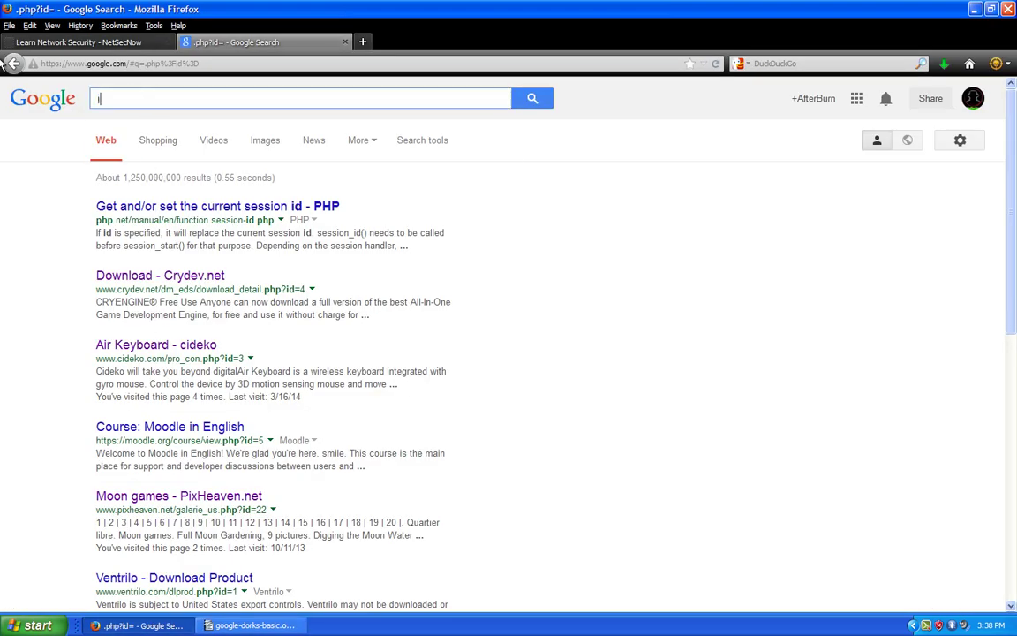
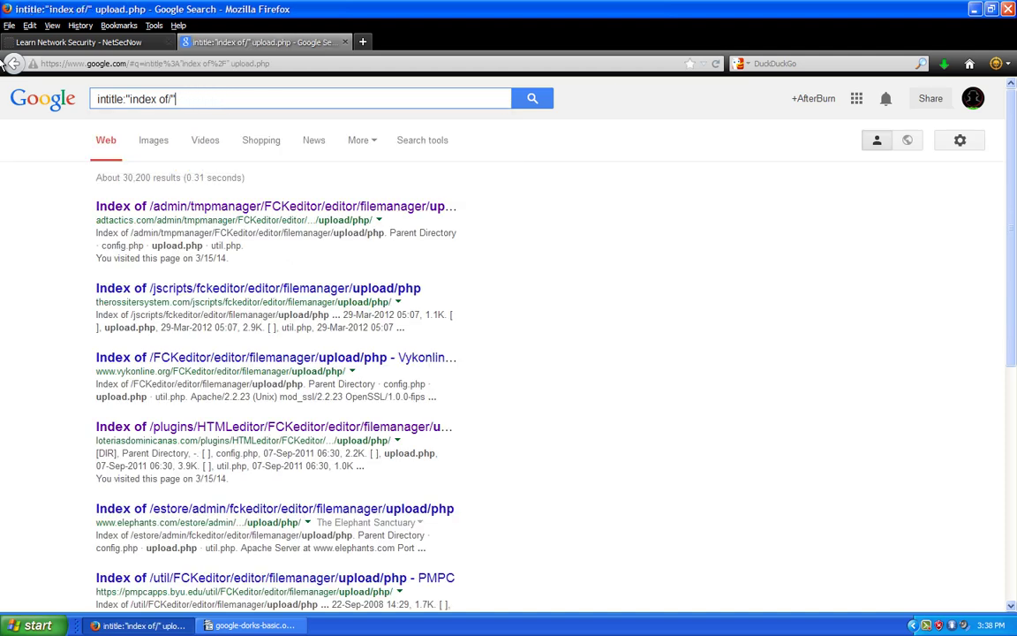
key("Return")
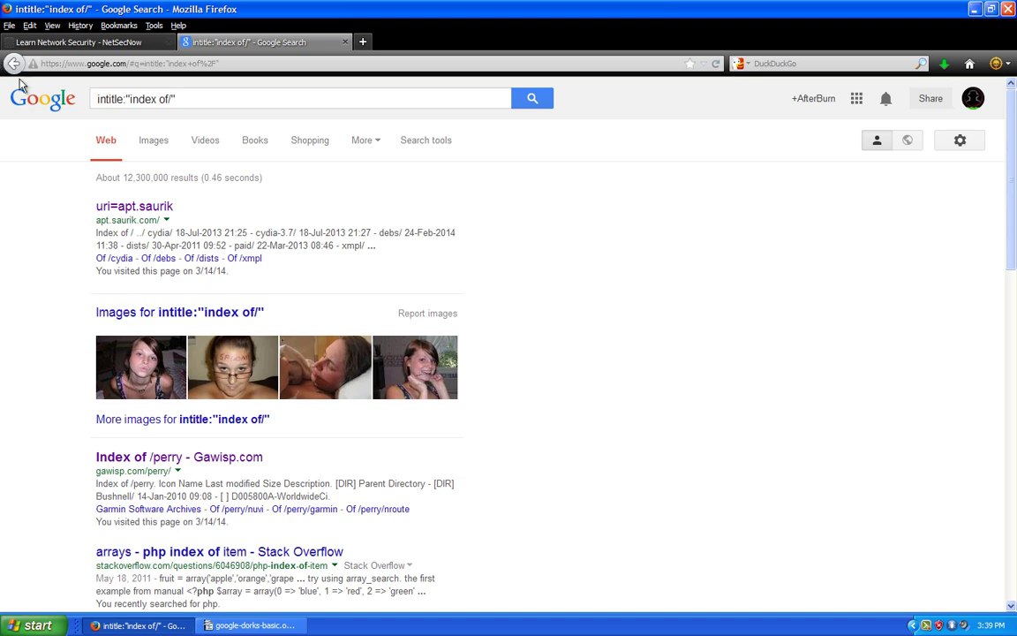
Step: Open the Index of /perry result from Gawisp.com, visit its parent directory, and return to the directory listing
scroll(258, 261, "down", 3)
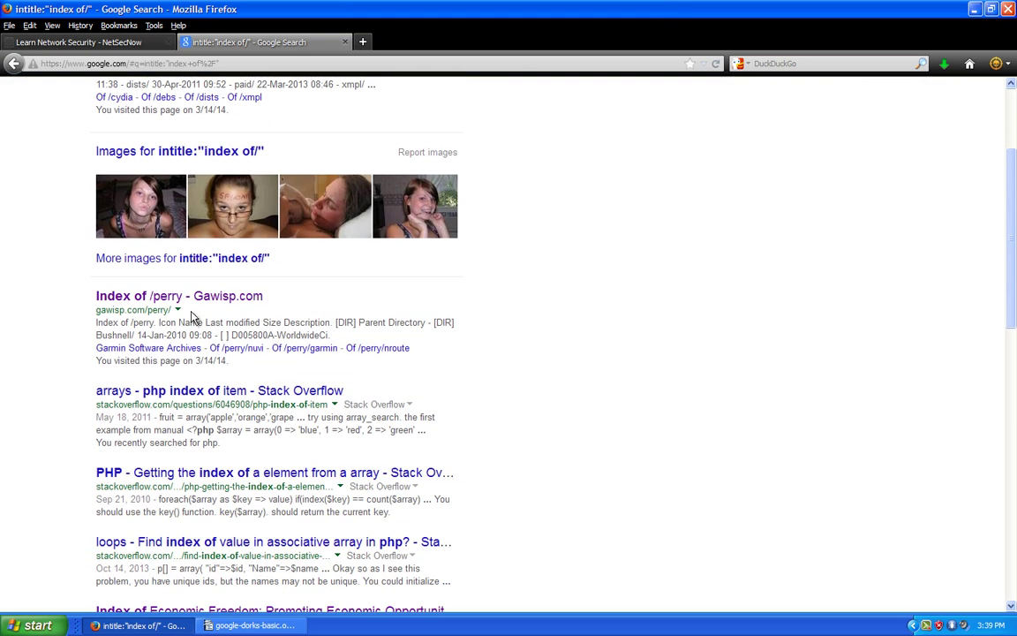
left_click(148, 296)
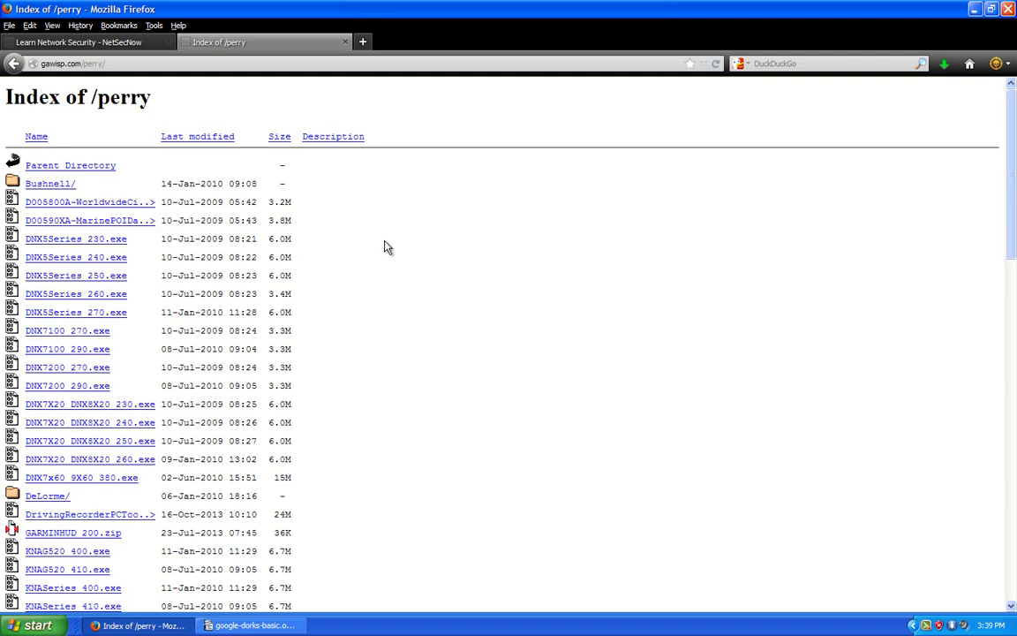
left_click(88, 169)
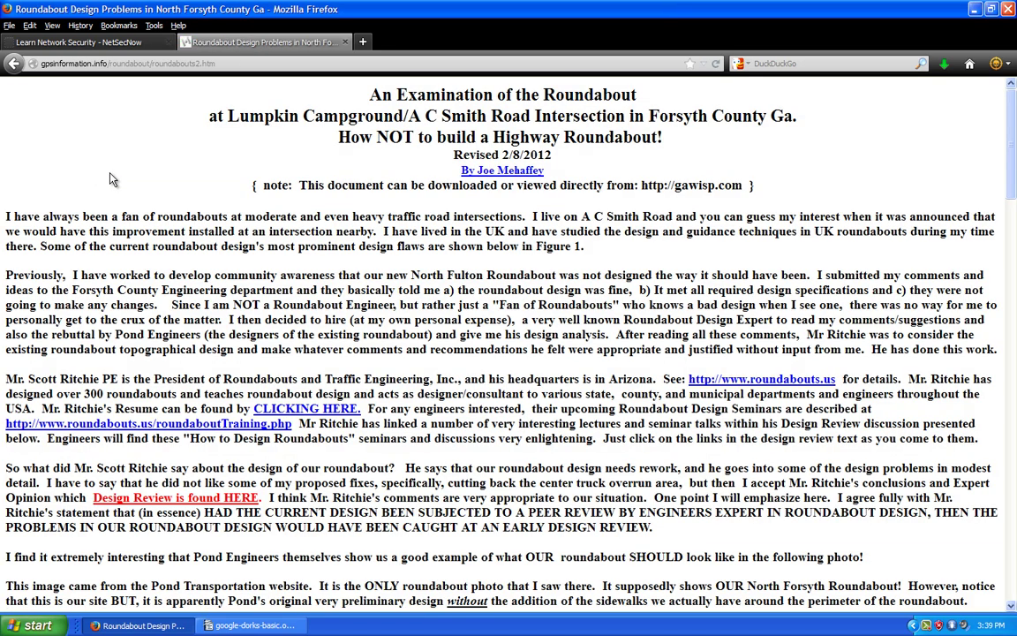
key("alt+Left")
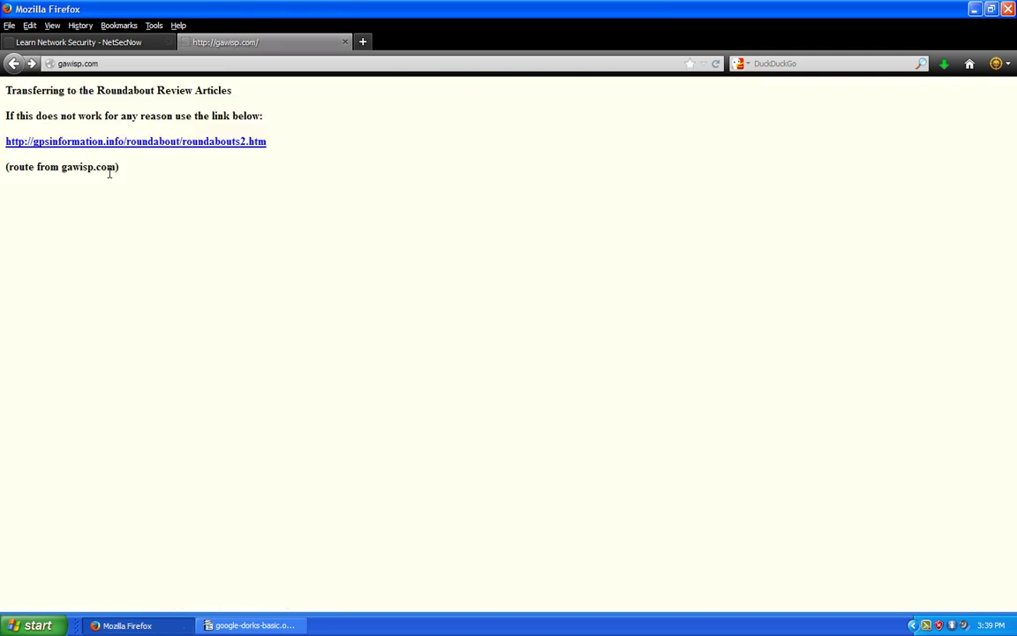
key("alt+Left")
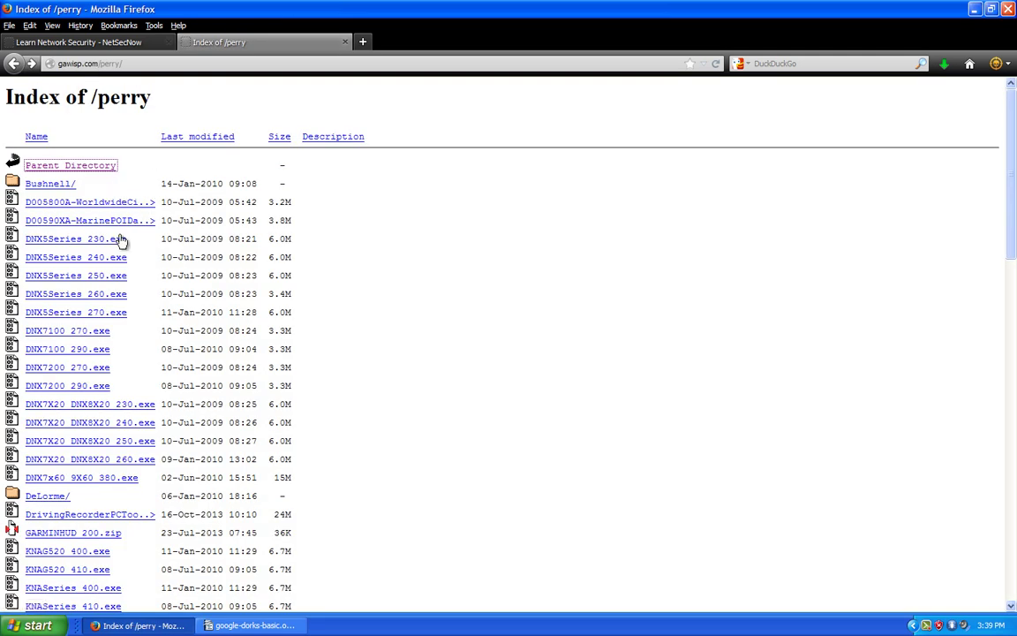
Step: Examine the files and folders in the whole /perry directory listing
scroll(143, 301, "down", 1)
scroll(141, 318, "down", 4)
scroll(127, 397, "down", 2)
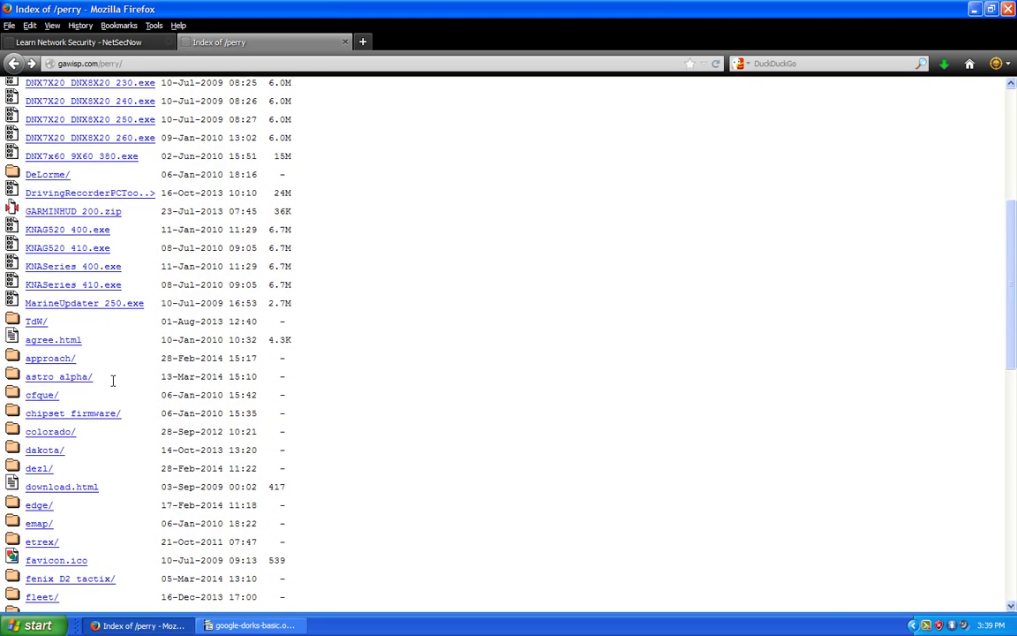
scroll(95, 353, "down", 2)
scroll(99, 415, "down", 3)
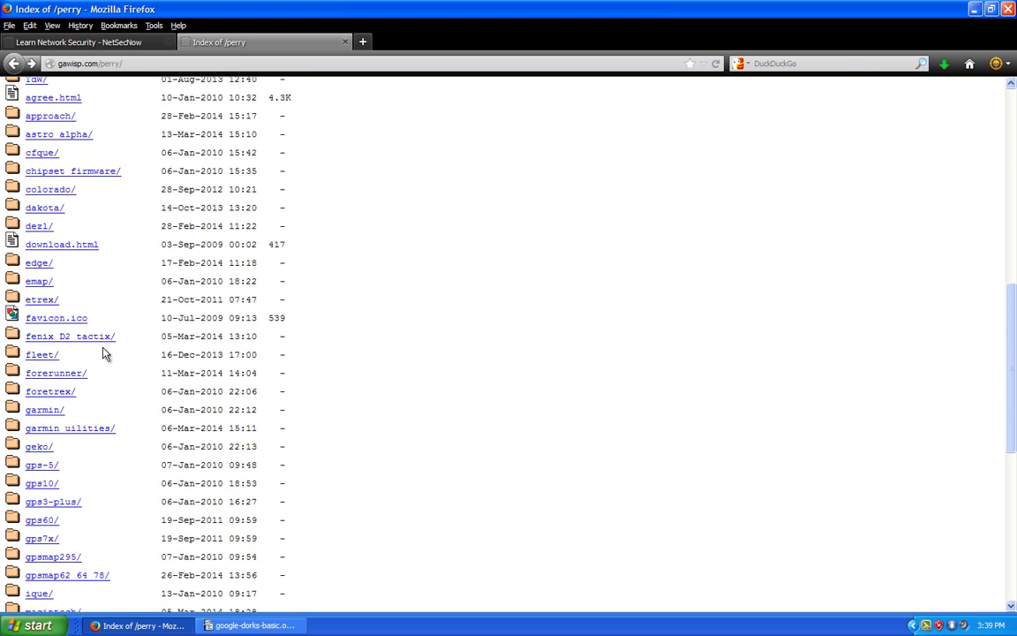
scroll(85, 325, "down", 5)
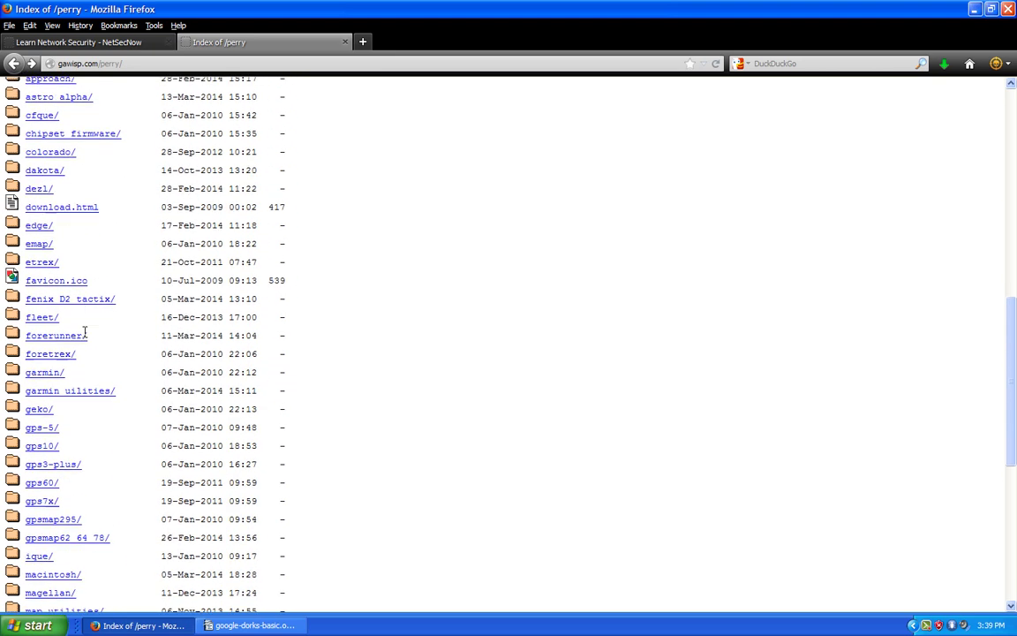
scroll(87, 339, "down", 4)
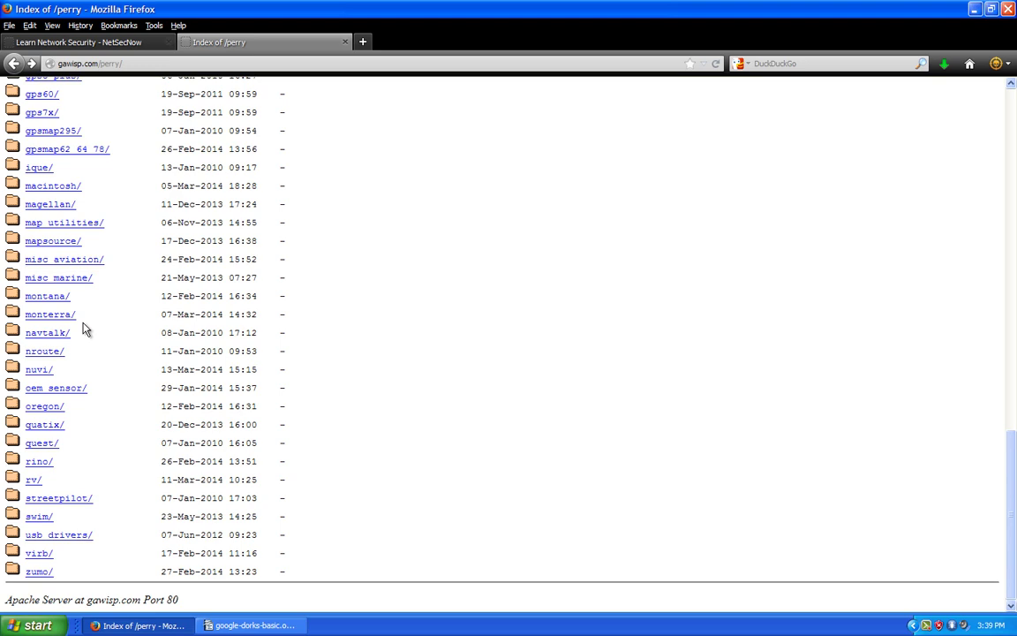
scroll(86, 328, "up", 7)
scroll(105, 331, "up", 3)
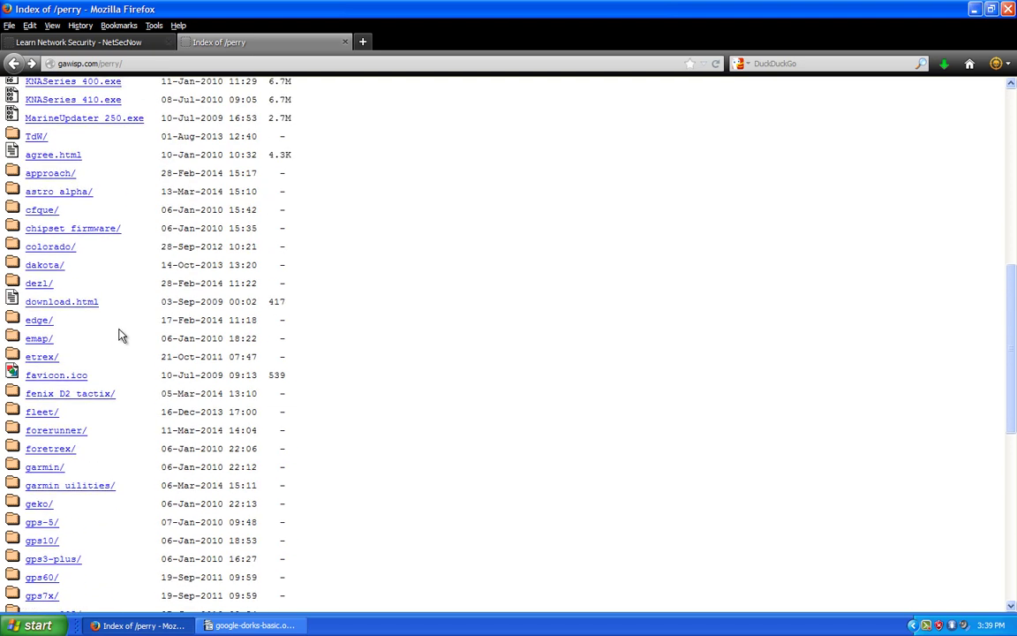
scroll(57, 355, "up", 1)
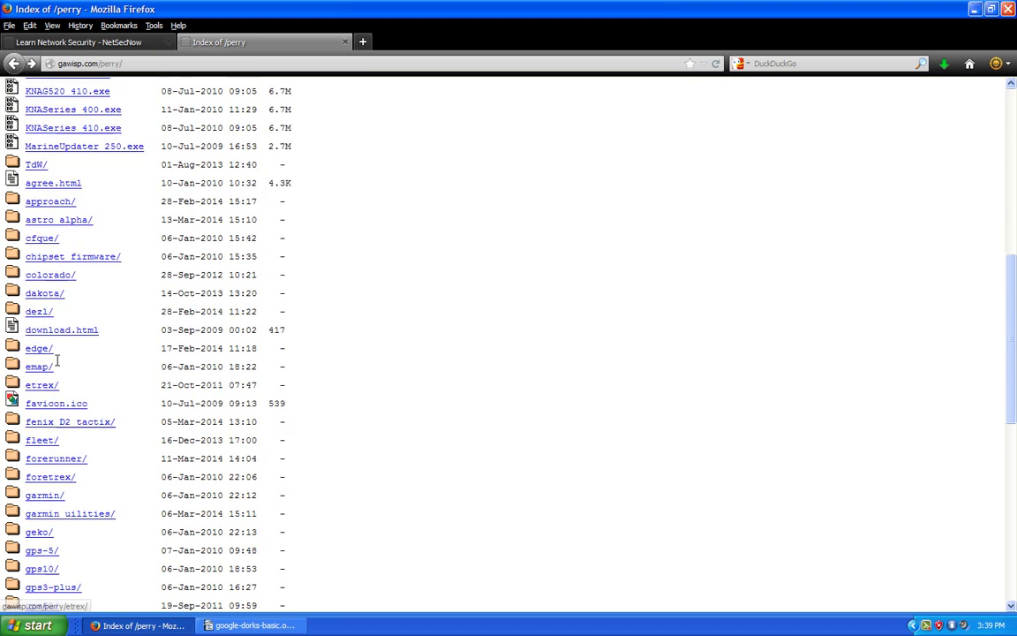
Step: Open download.html from the listing, go back to the /perry index, and look through its entries to the end
scroll(57, 358, "up", 3)
left_click(85, 466)
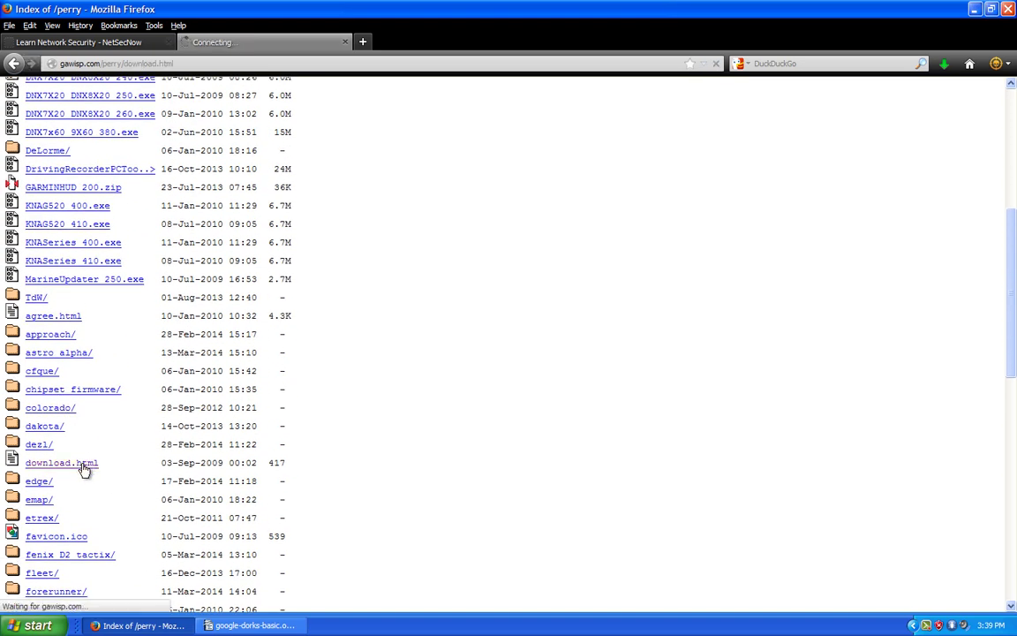
left_click(31, 92)
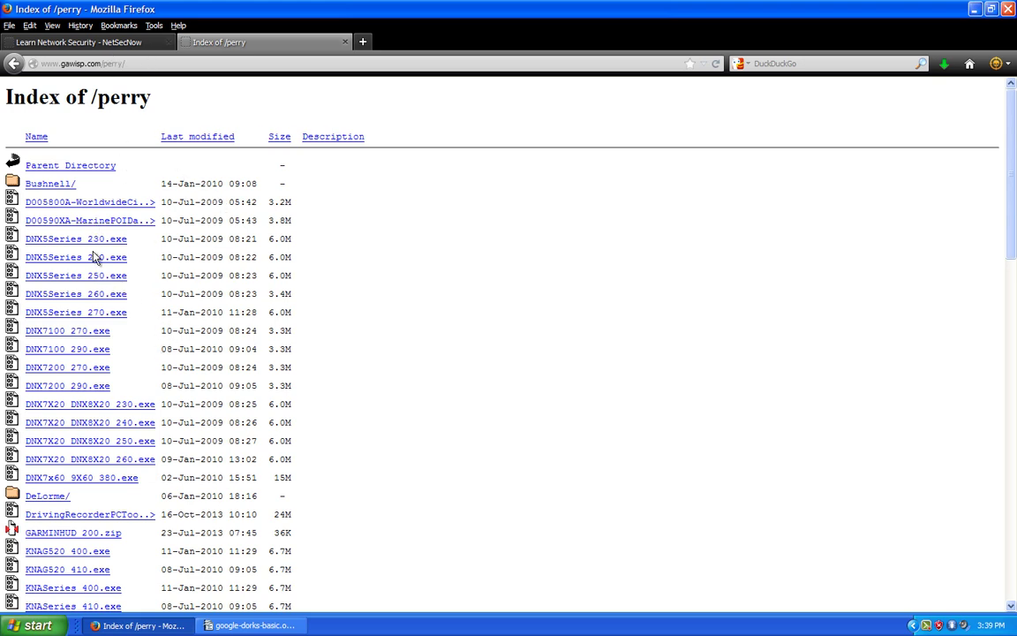
scroll(128, 362, "down", 3)
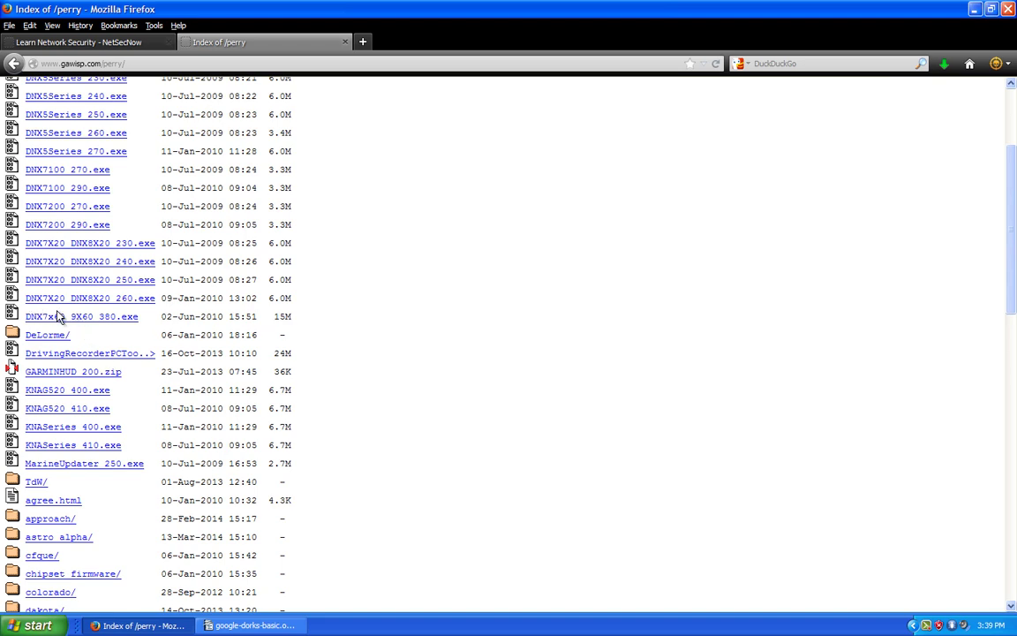
scroll(114, 371, "down", 2)
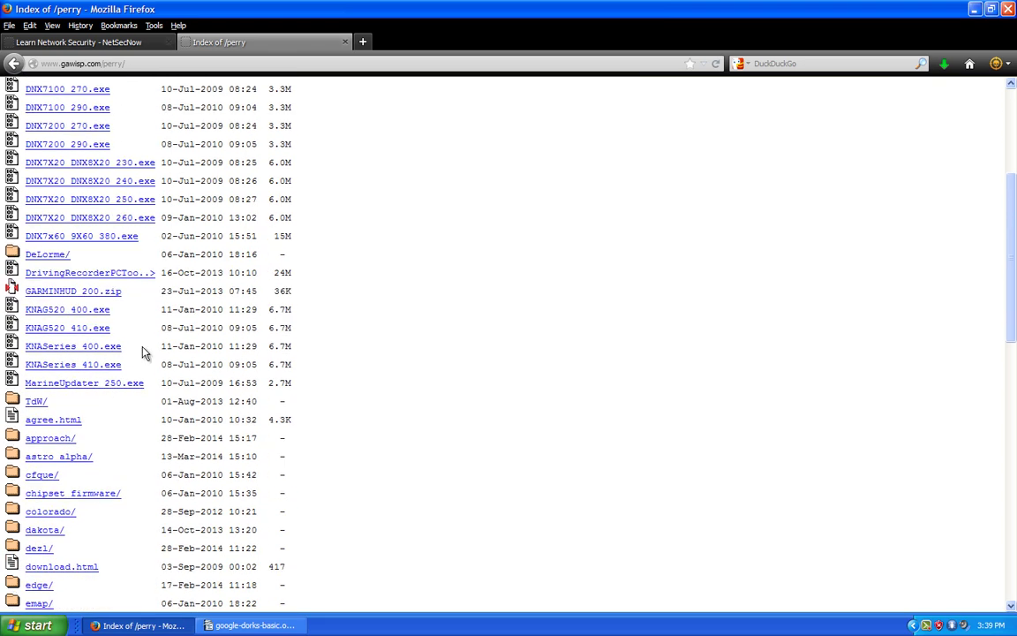
scroll(137, 399, "down", 7)
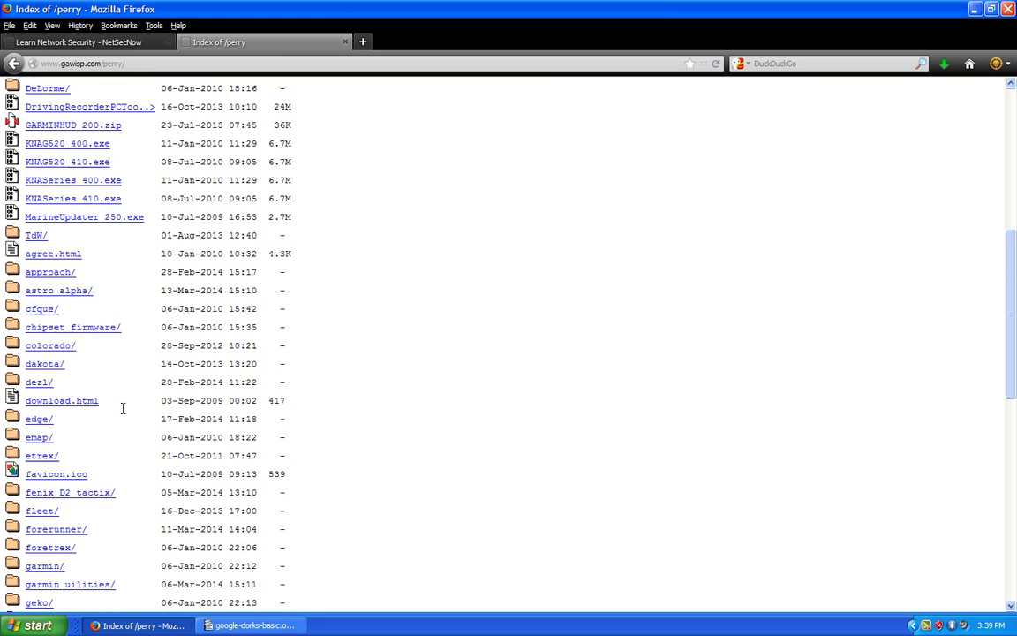
scroll(79, 389, "down", 7)
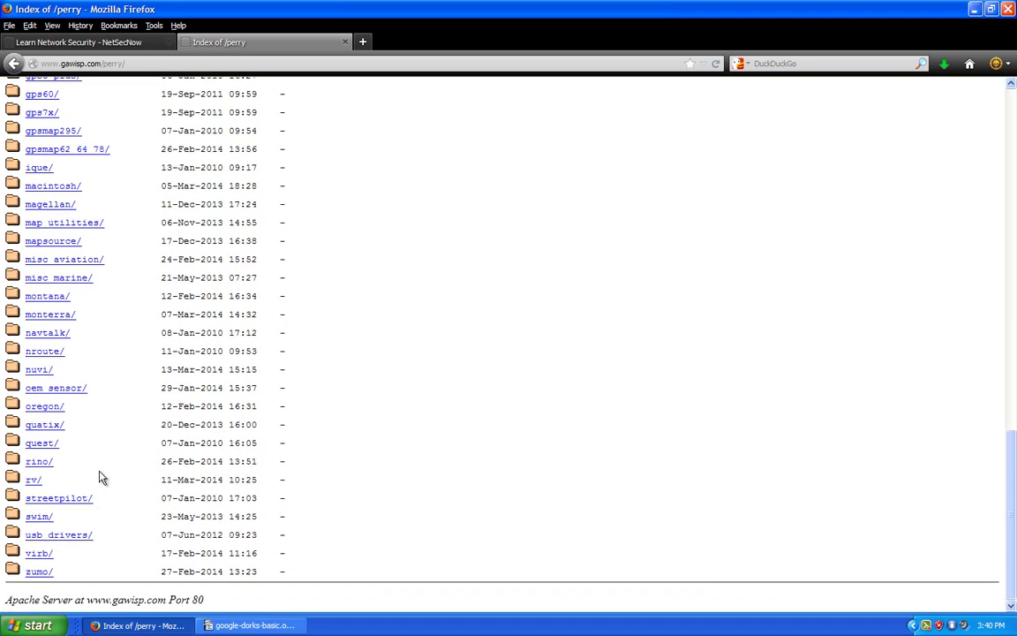
Step: Look over the /perry directory listing once more and return to the Google results for intitle:"index of/"
scroll(93, 468, "up", 18)
scroll(18, 371, "down", 6)
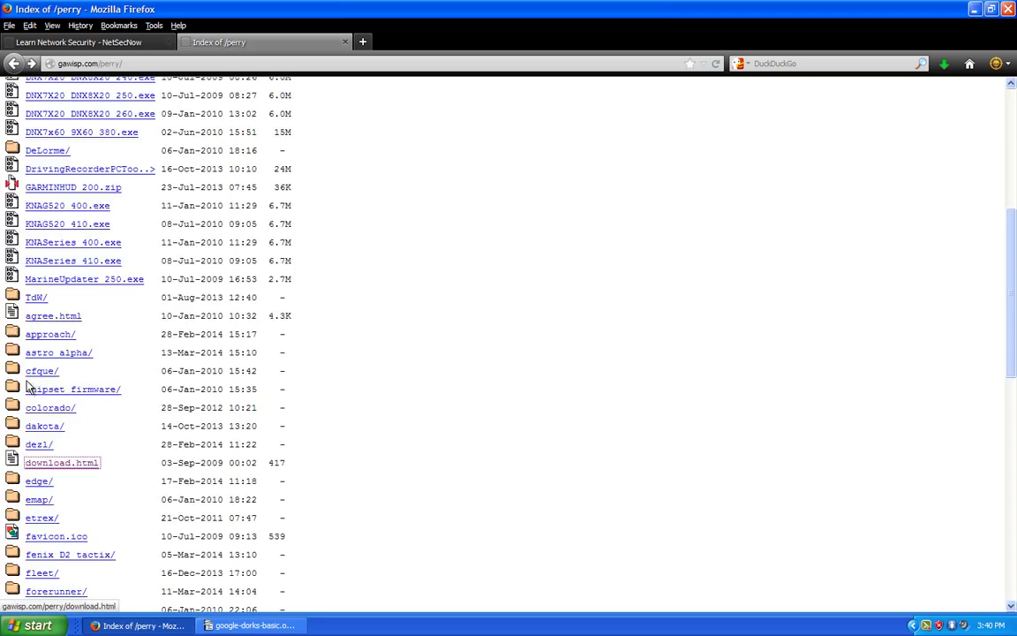
key("alt+Left")
scroll(23, 386, "up", 3)
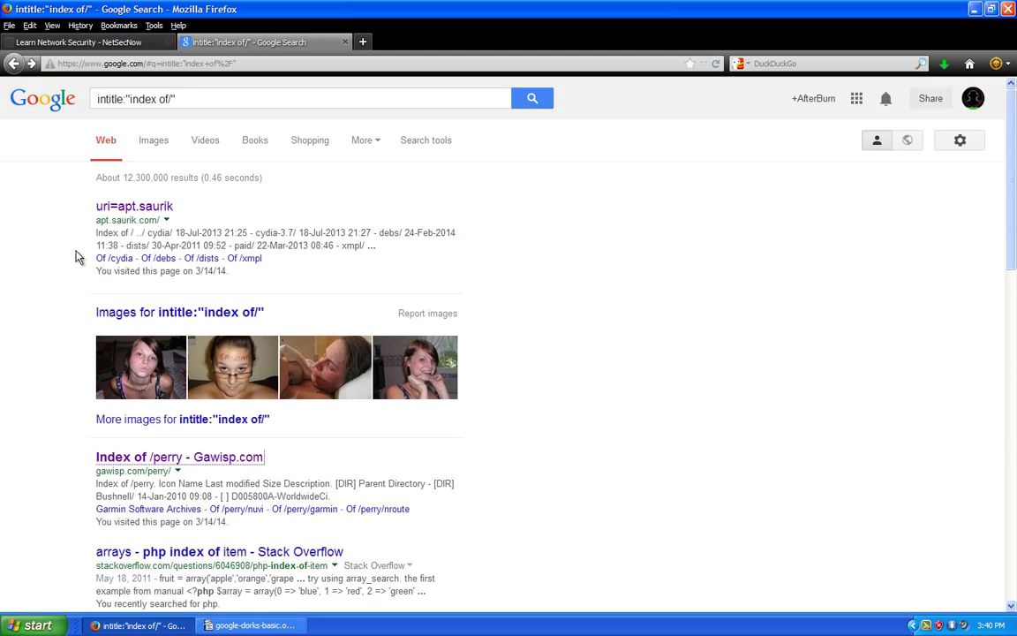
Step: Highlight the filetype entry in the dorks document in Writer, and search Google in Firefox for intitle:"index of/" filetype:pdf
left_click(198, 100)
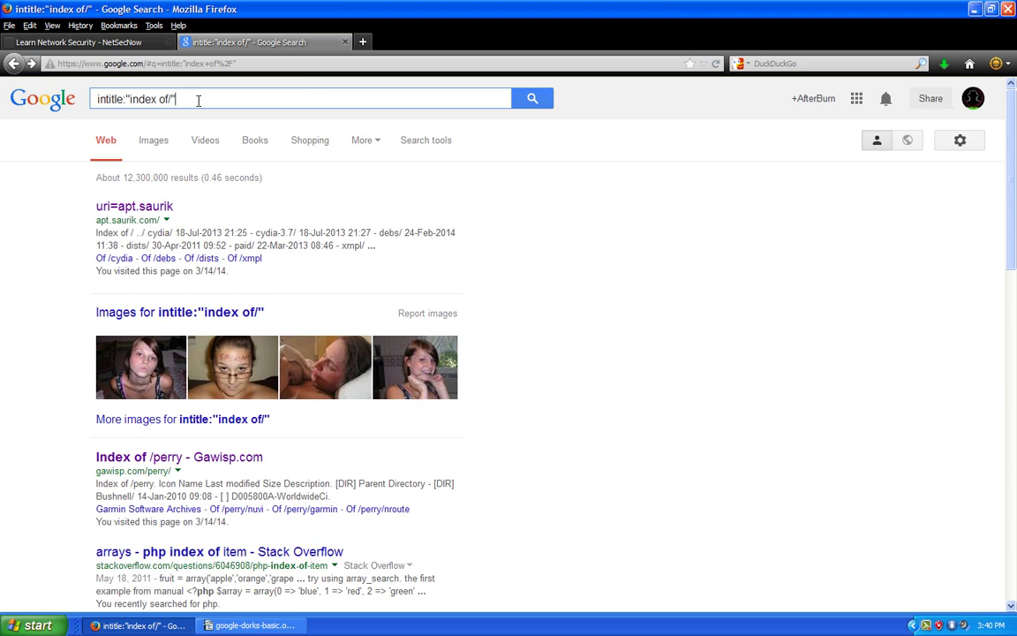
left_click(249, 625)
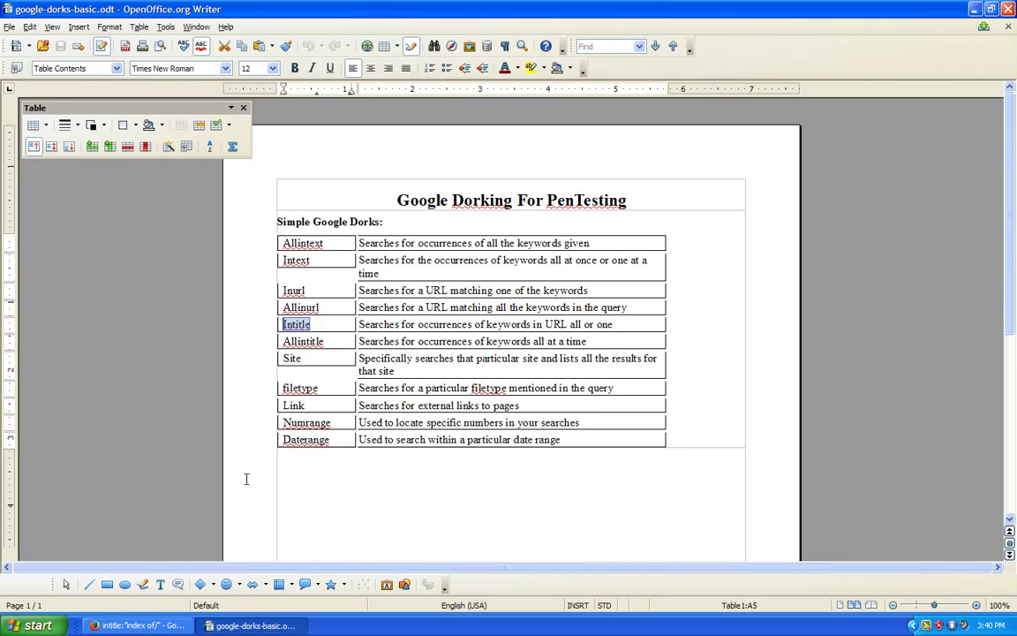
double_click(313, 388)
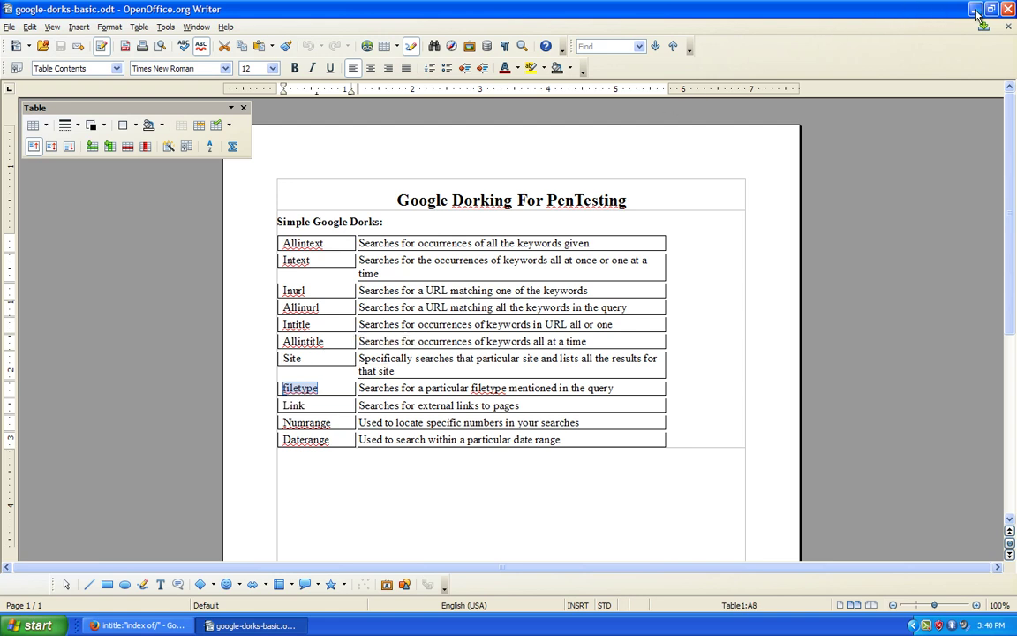
key("alt+Tab")
left_click(186, 99)
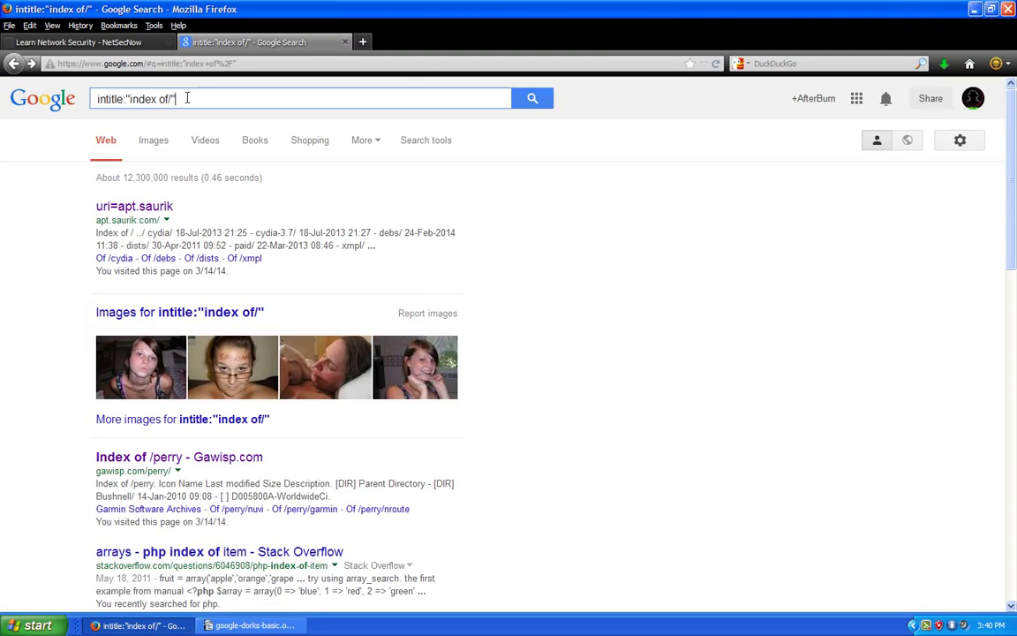
type("filetype")
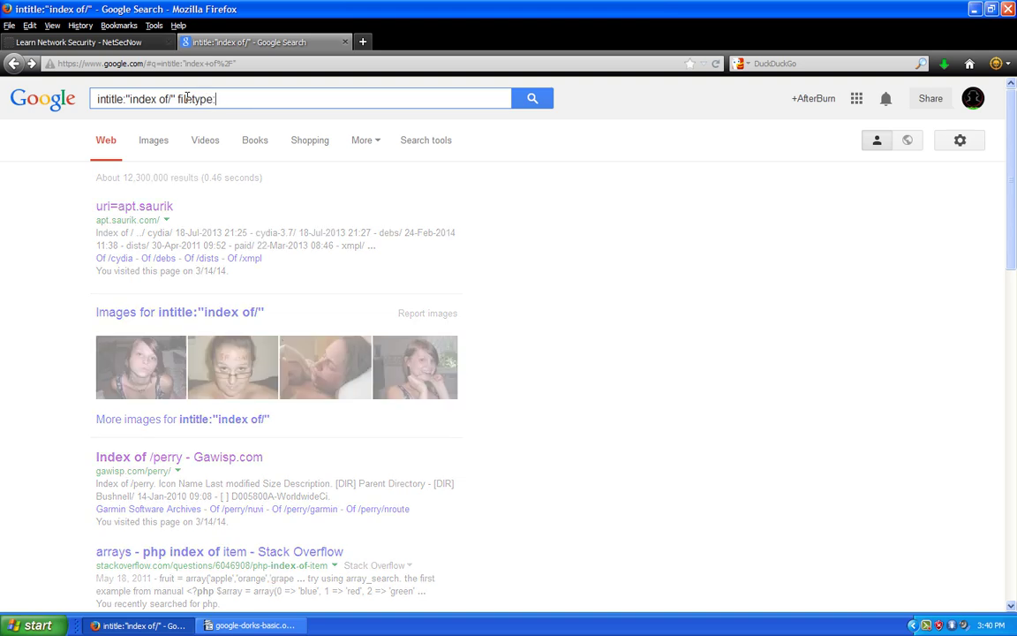
type(":pdf")
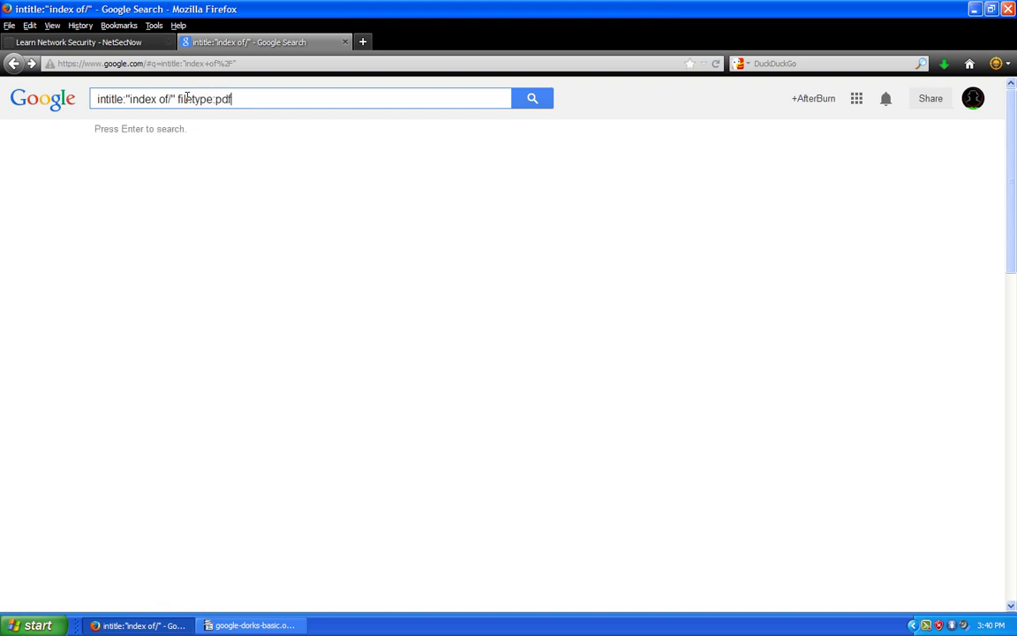
key("Return")
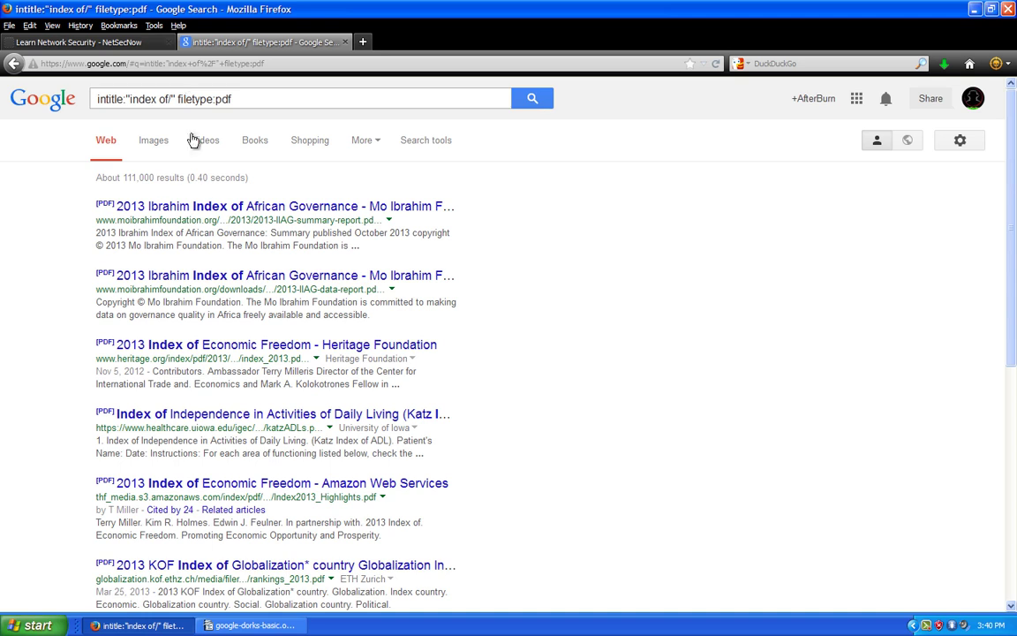
Step: Open the 2013-IIAG-data-report PDF result, go back, and look through the first page of PDF results
left_click(240, 275)
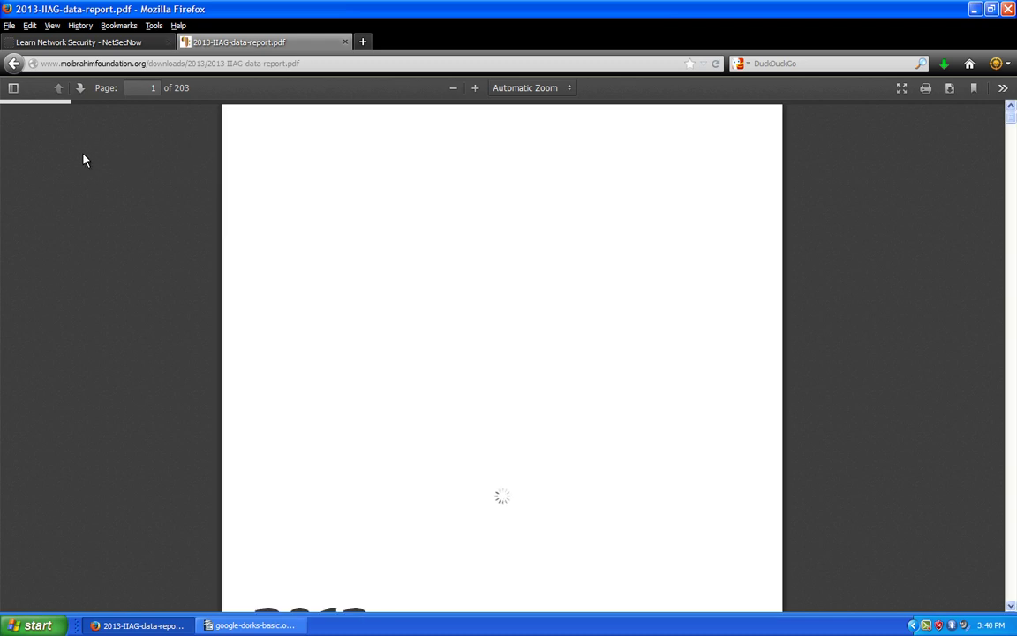
key("alt+Left")
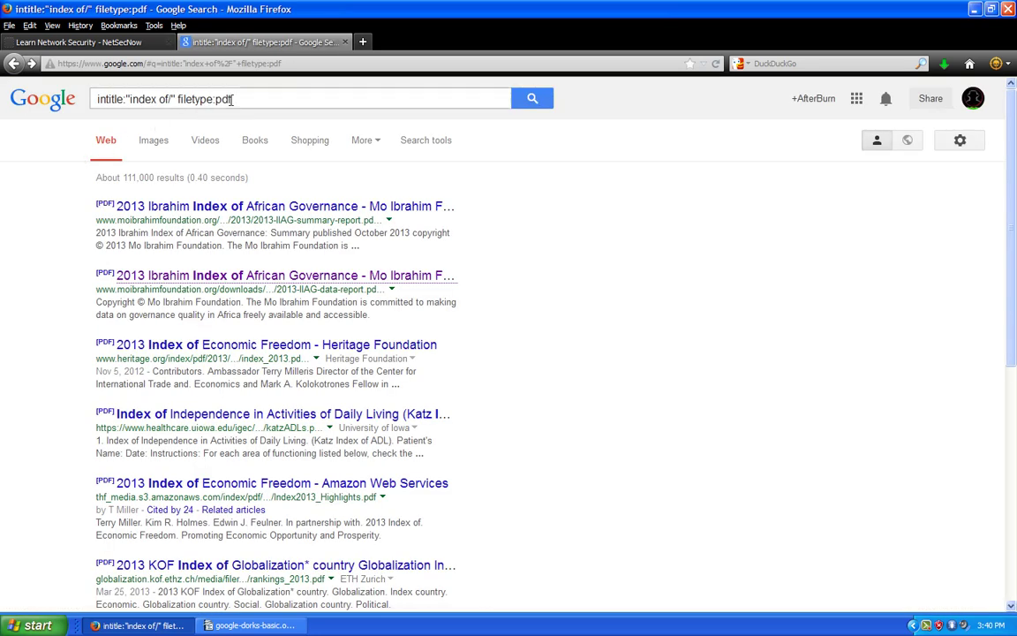
scroll(296, 378, "down", 5)
scroll(295, 378, "down", 4)
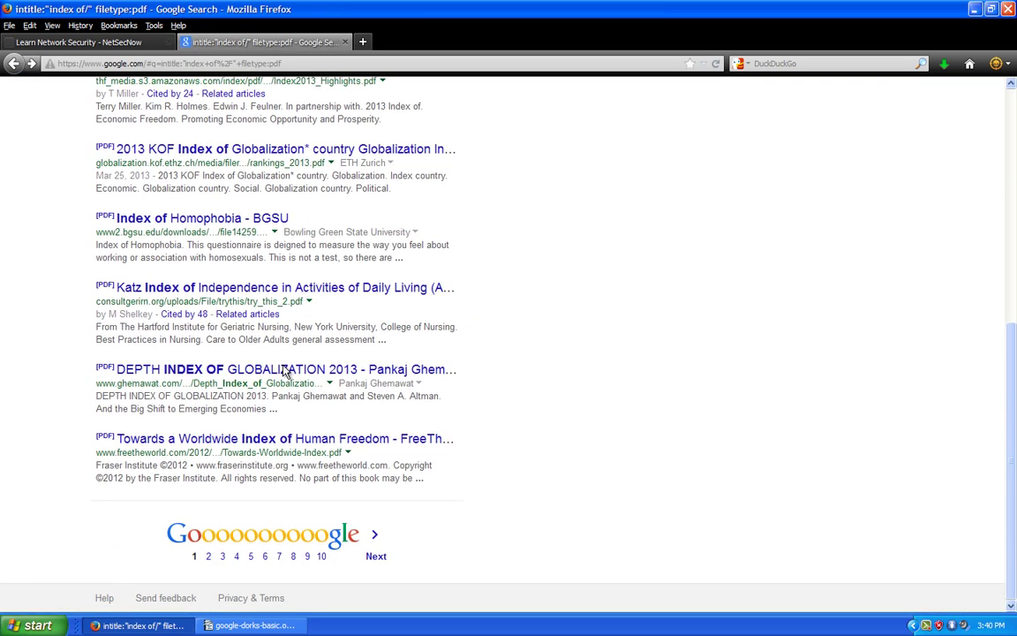
scroll(248, 370, "up", 10)
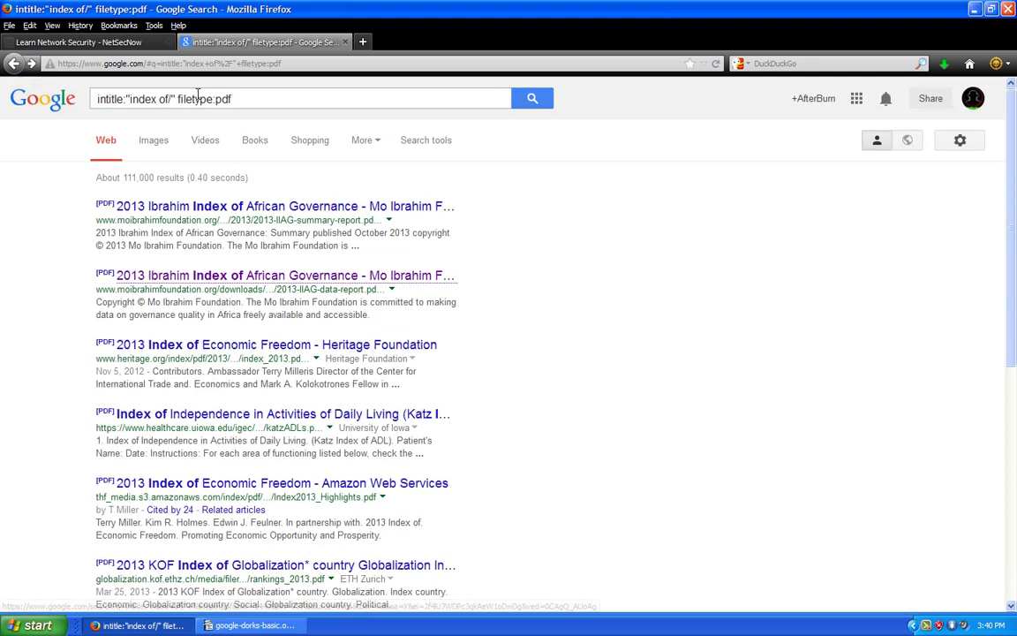
Step: Change the file type in the query to txt and search for intitle:"index of/" filetype:txt
left_click(232, 99)
left_click_drag(232, 99, 218, 101)
type("xt")
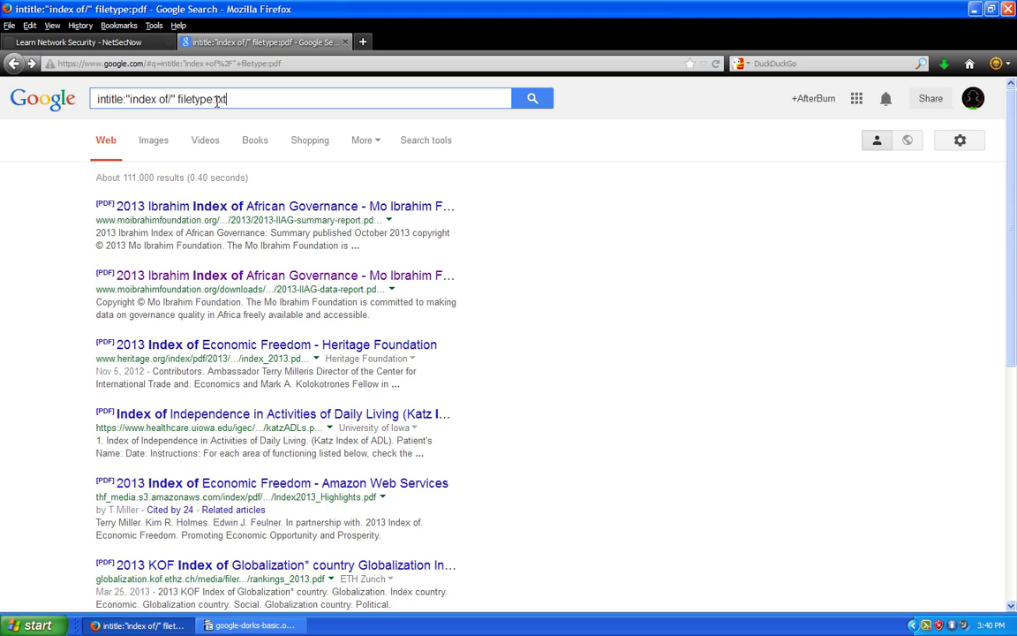
key("Return")
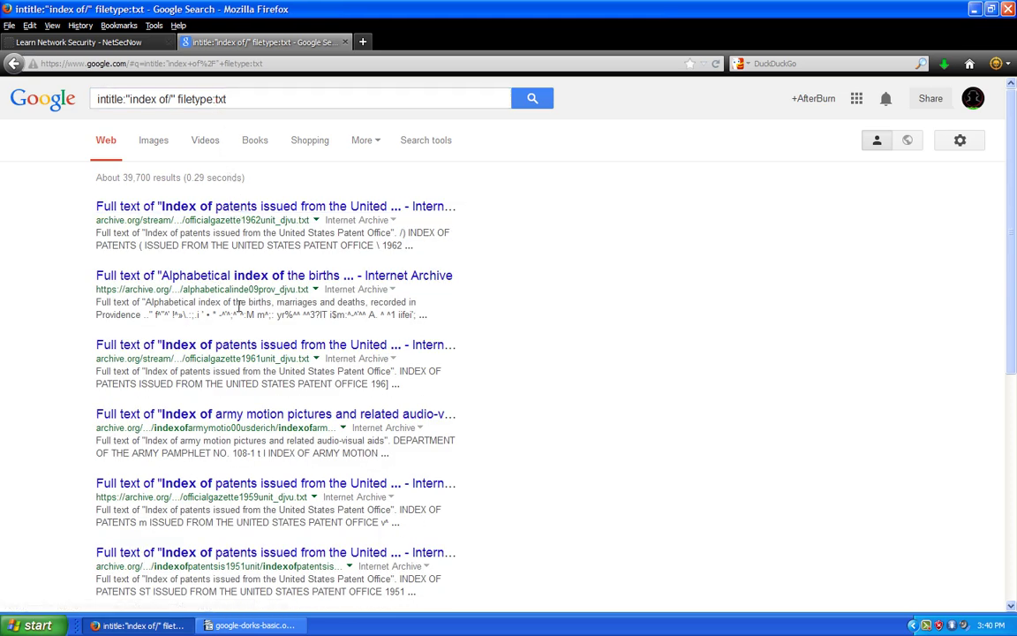
Step: Look through the text file results, inspect the "Motif-index of medieval Spanish folk narratives" page and its address, and return to the results
scroll(243, 382, "down", 1)
scroll(243, 382, "down", 3)
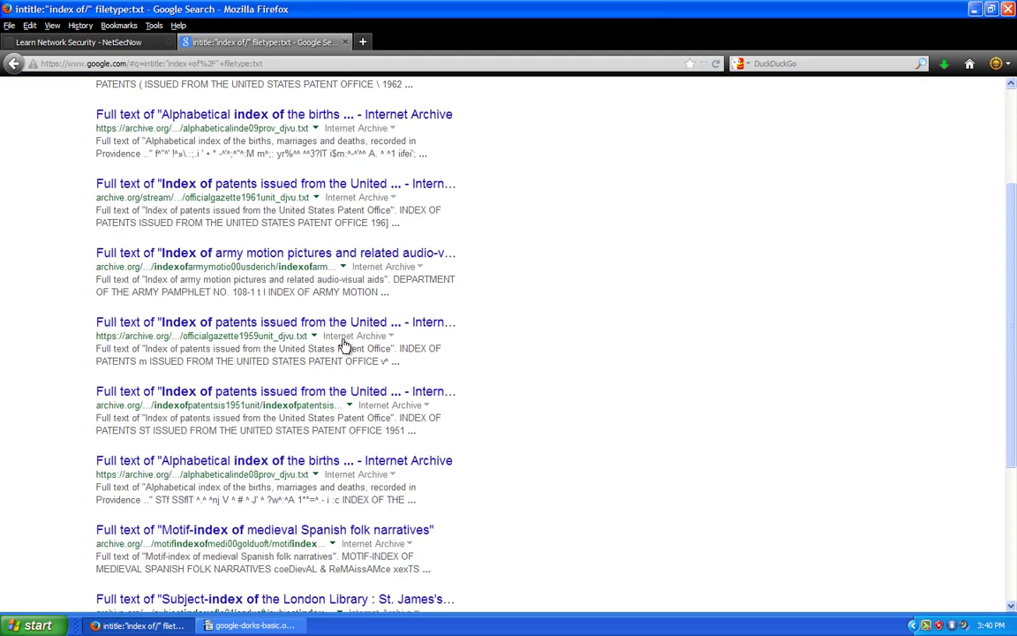
scroll(282, 300, "down", 5)
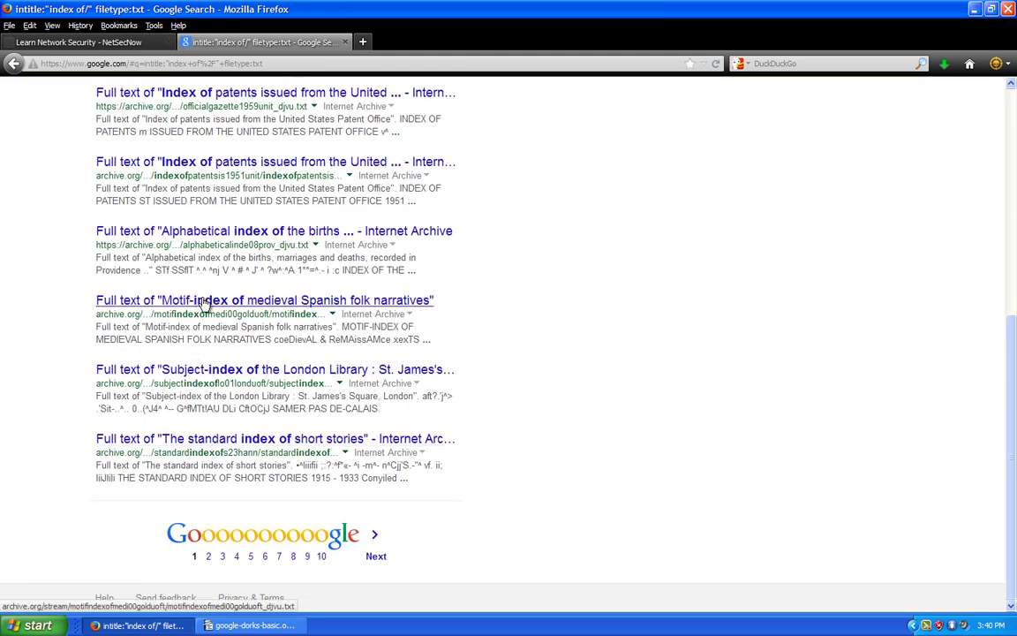
left_click(204, 302)
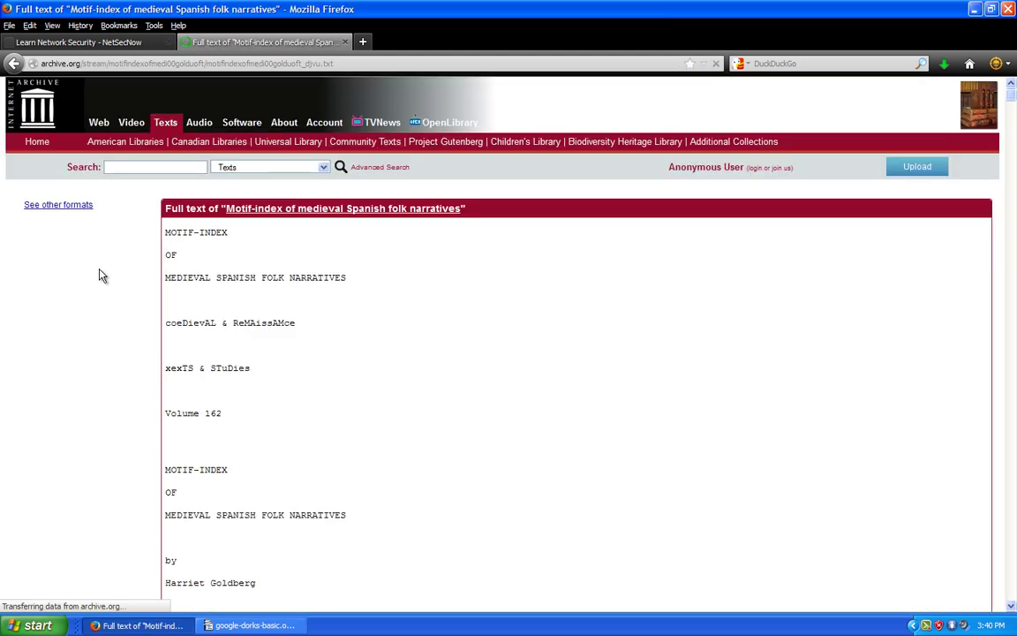
scroll(437, 356, "down", 5)
scroll(434, 353, "up", 5)
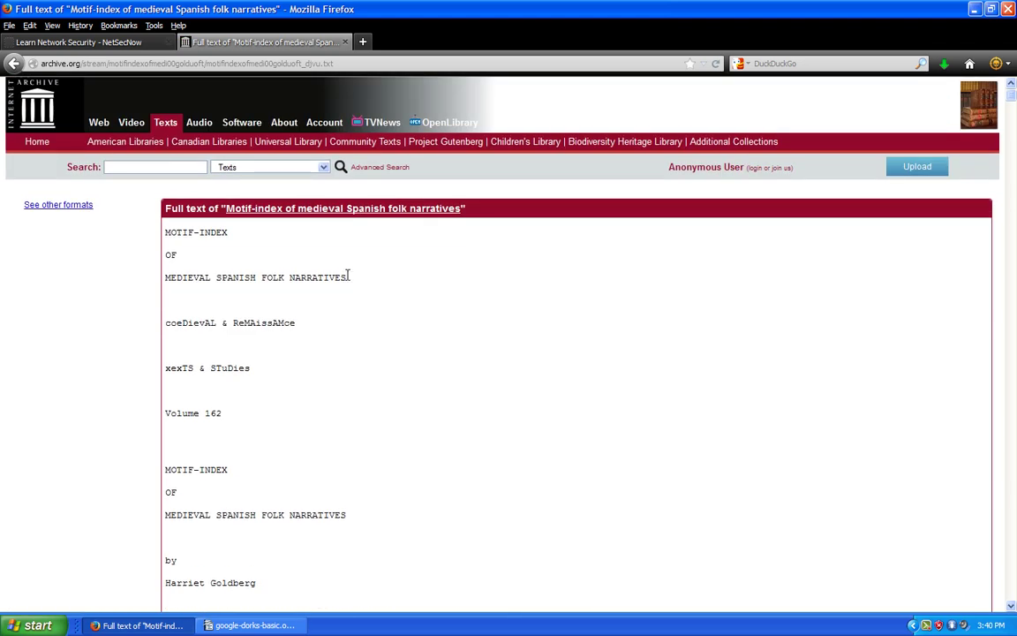
left_click_drag(334, 63, 202, 65)
key("alt+Left")
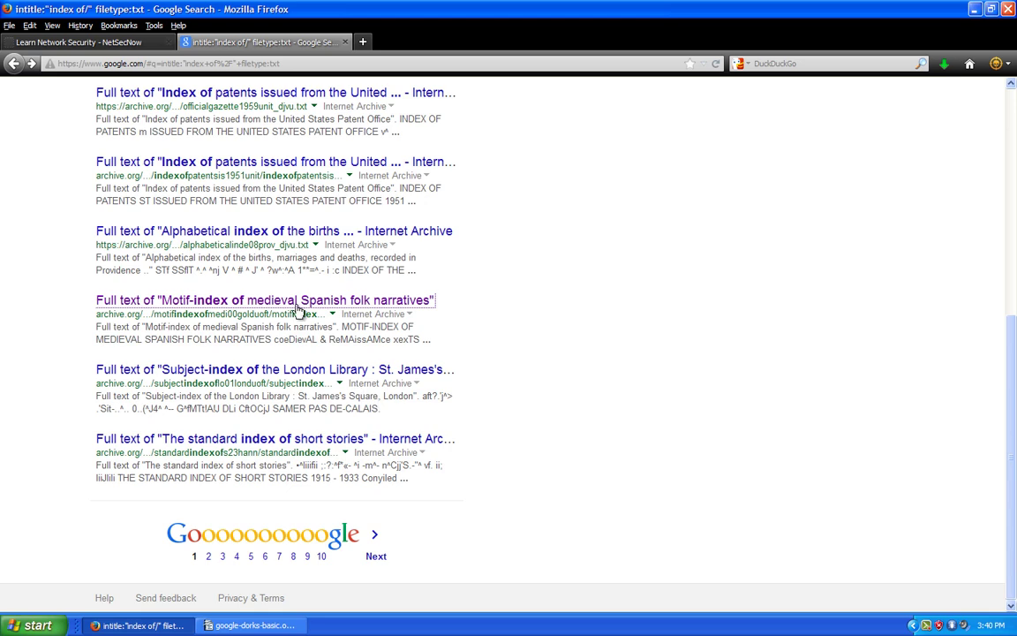
Step: Replace the filetype:txt part of the query with passwd.txt and search for intitle:"index of/" passwd.txt
scroll(302, 314, "up", 5)
left_click_drag(231, 99, 174, 97)
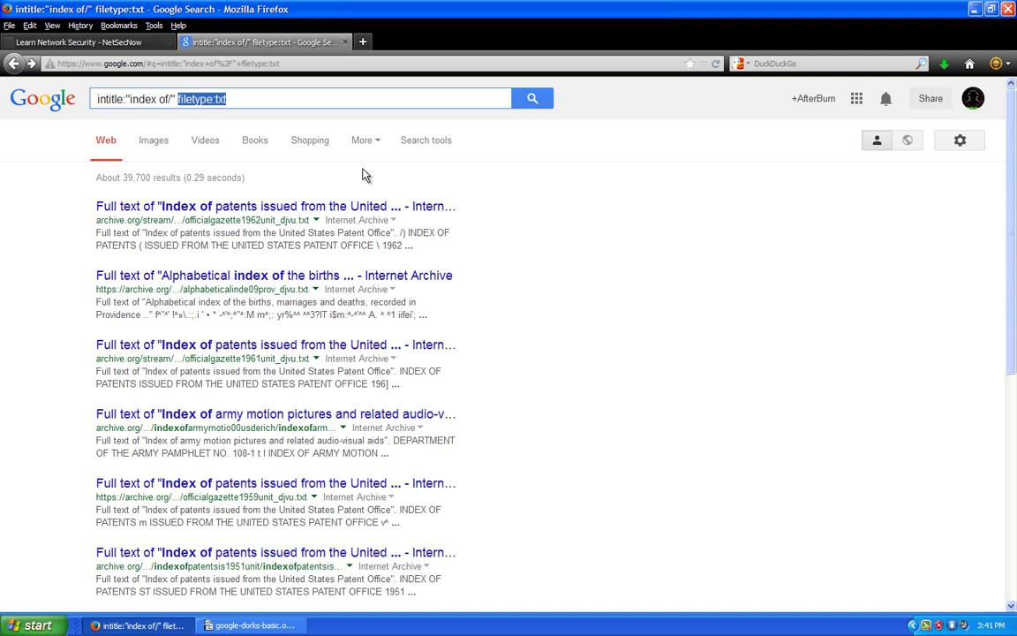
type("pa")
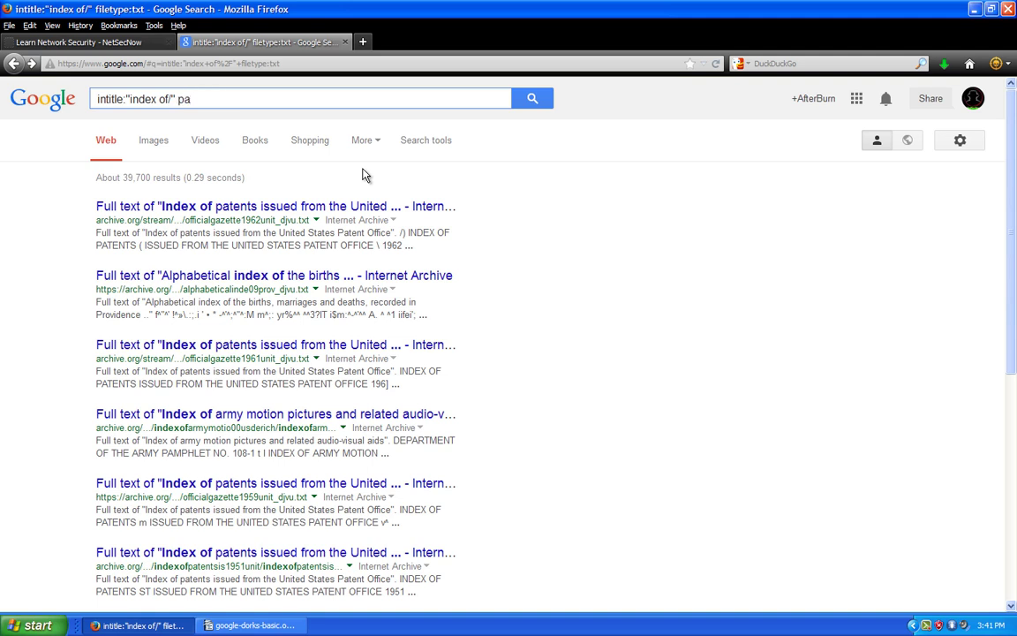
type("ssw")
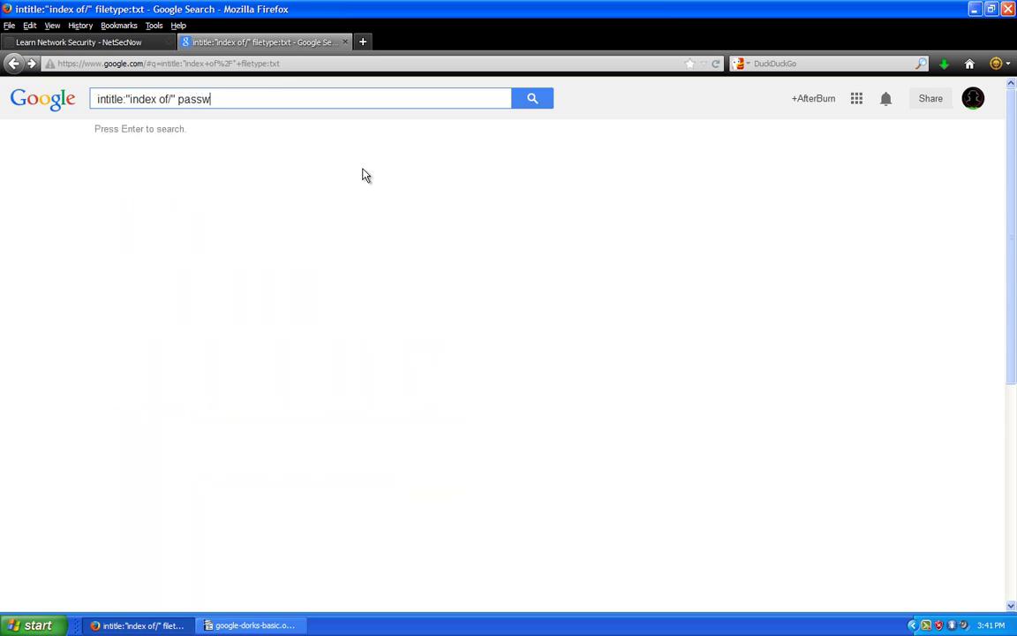
type("d.txt")
key("Return")
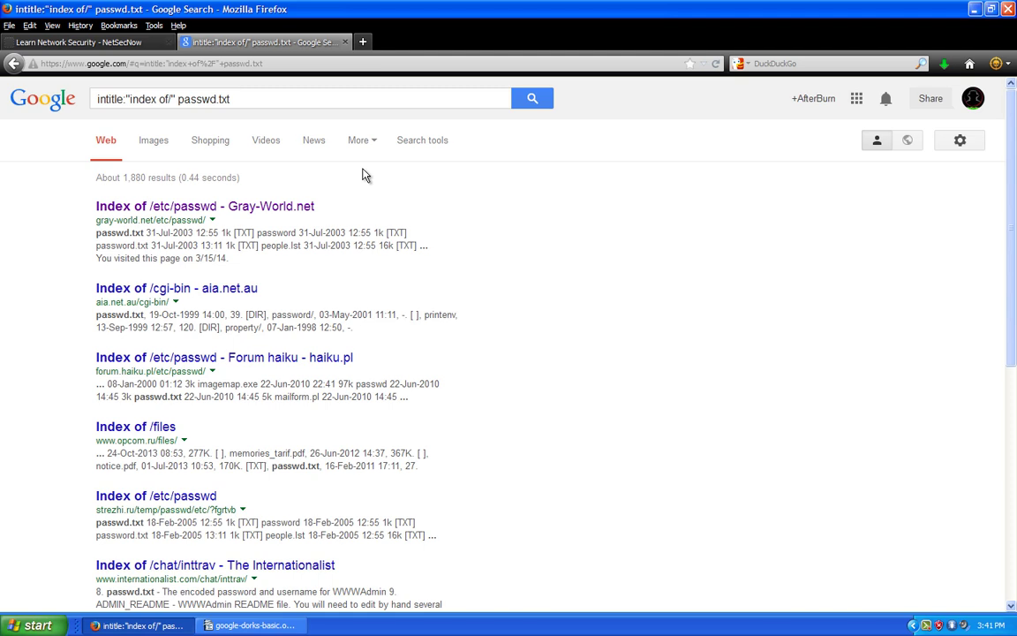
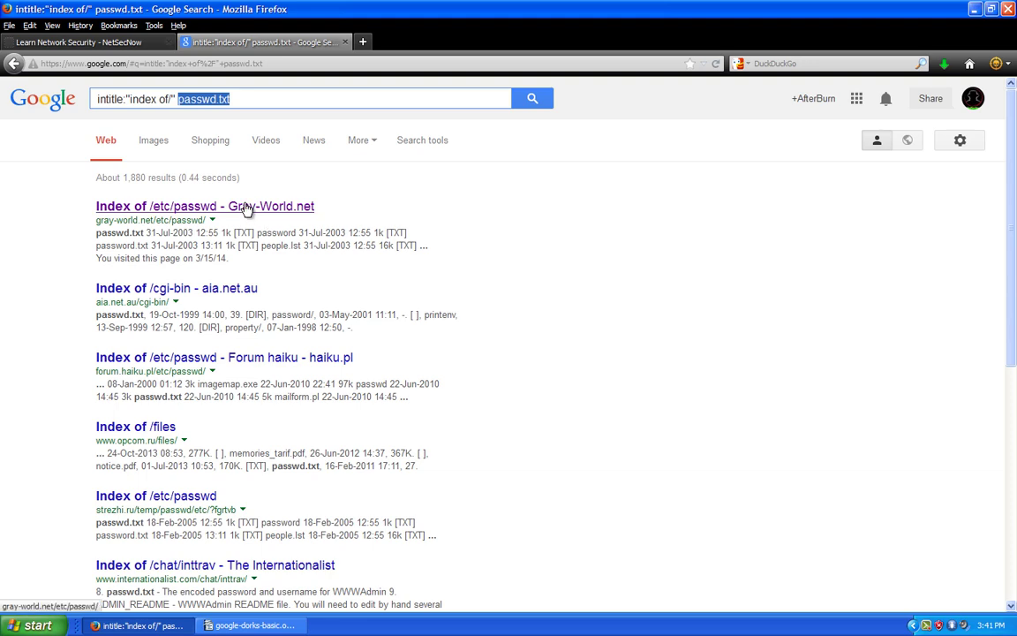
Step: Open the Index of /etc/passwd result from Gray-World.net and look through its directory listing to the end
left_click(247, 206)
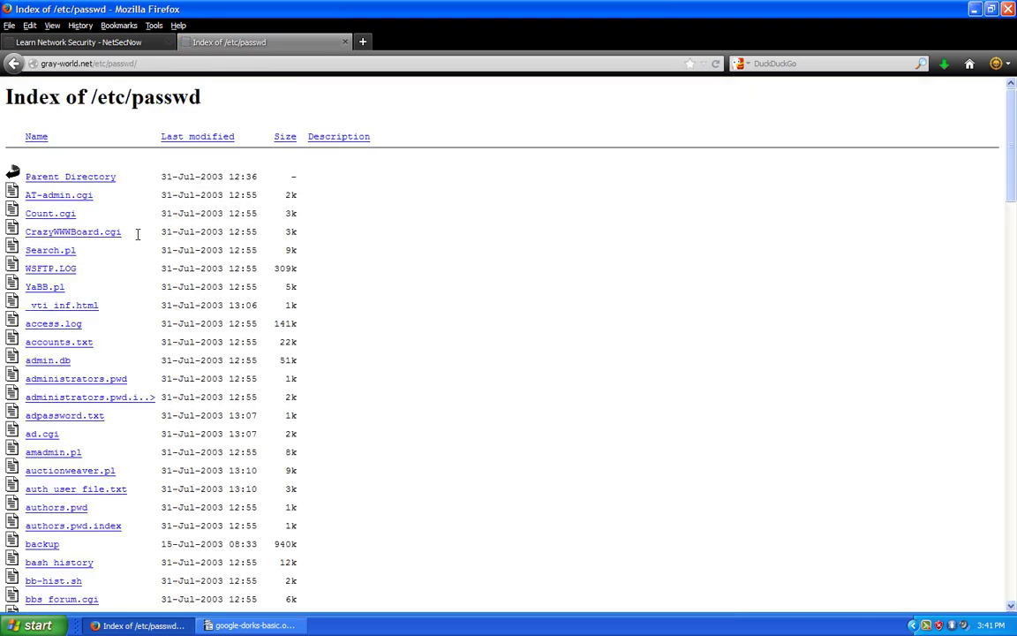
scroll(140, 239, "down", 8)
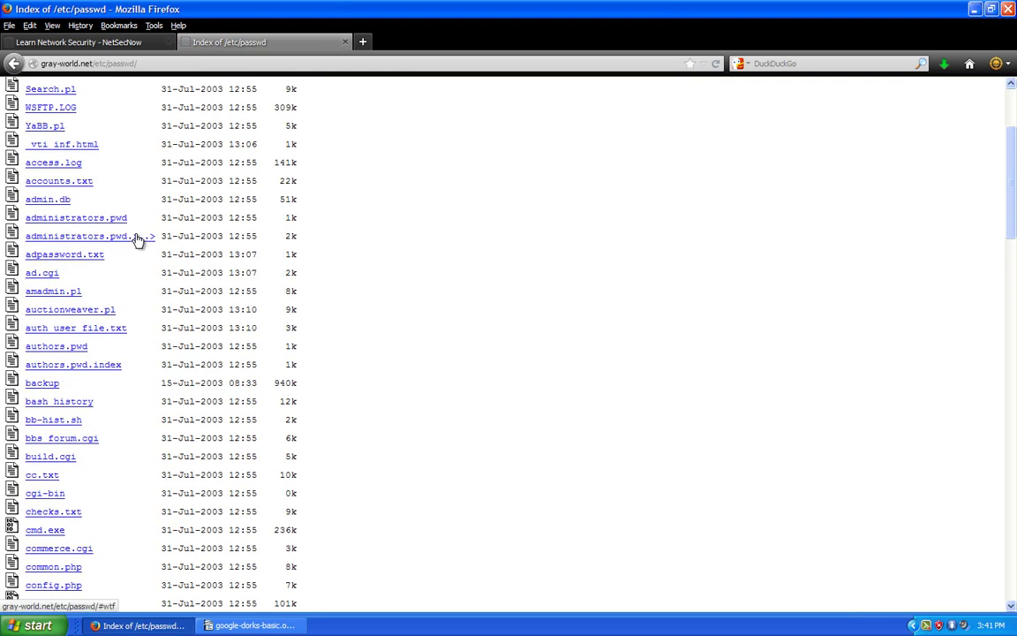
scroll(134, 230, "down", 20)
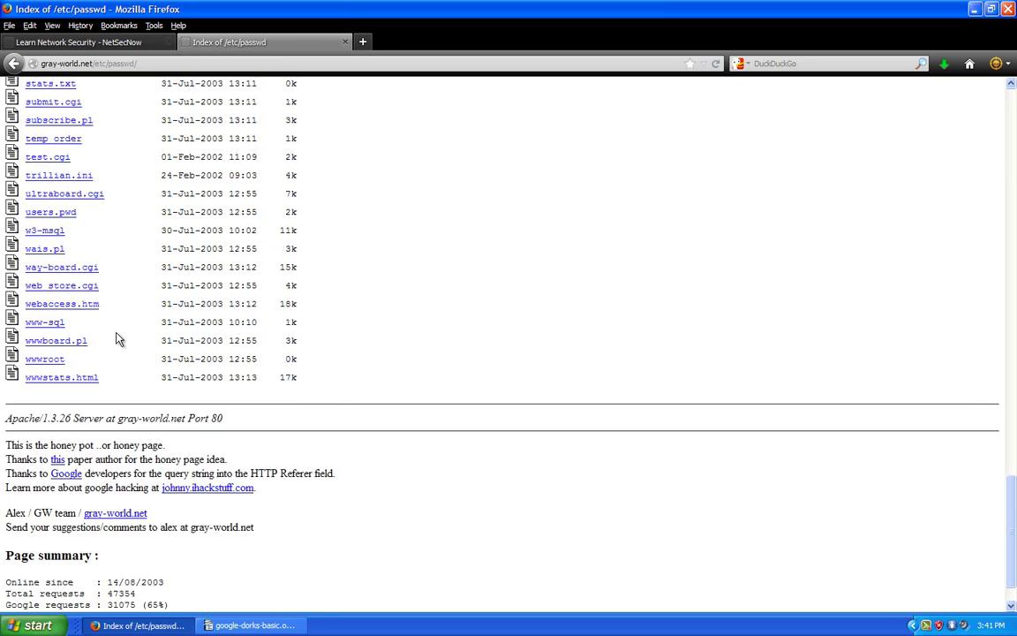
Step: Open passwd.txt from the Gray-World.net listing and highlight the honey pot sentence beneath the listing
scroll(86, 357, "up", 6)
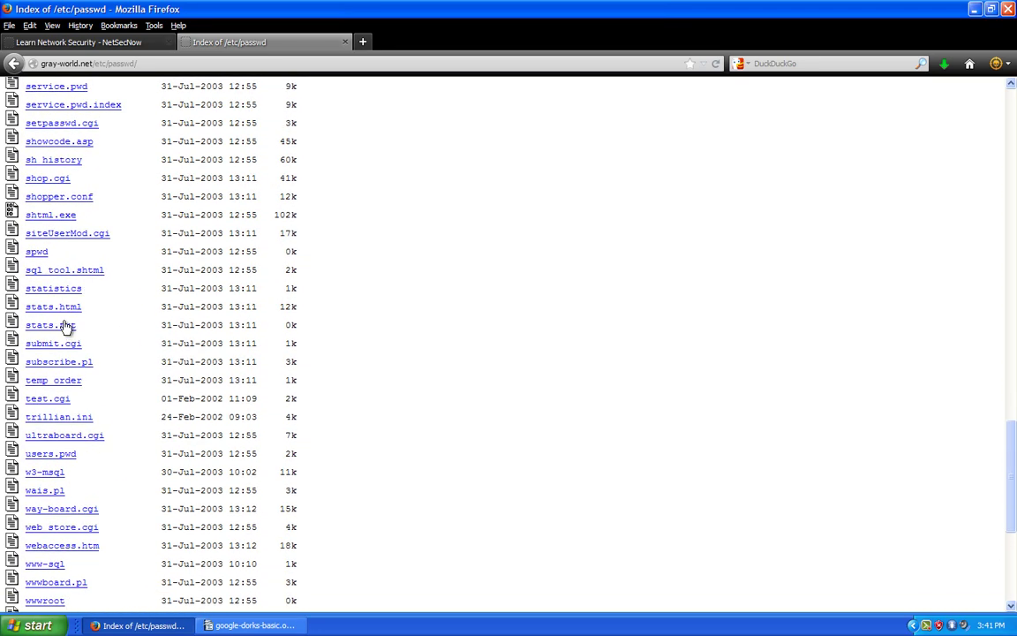
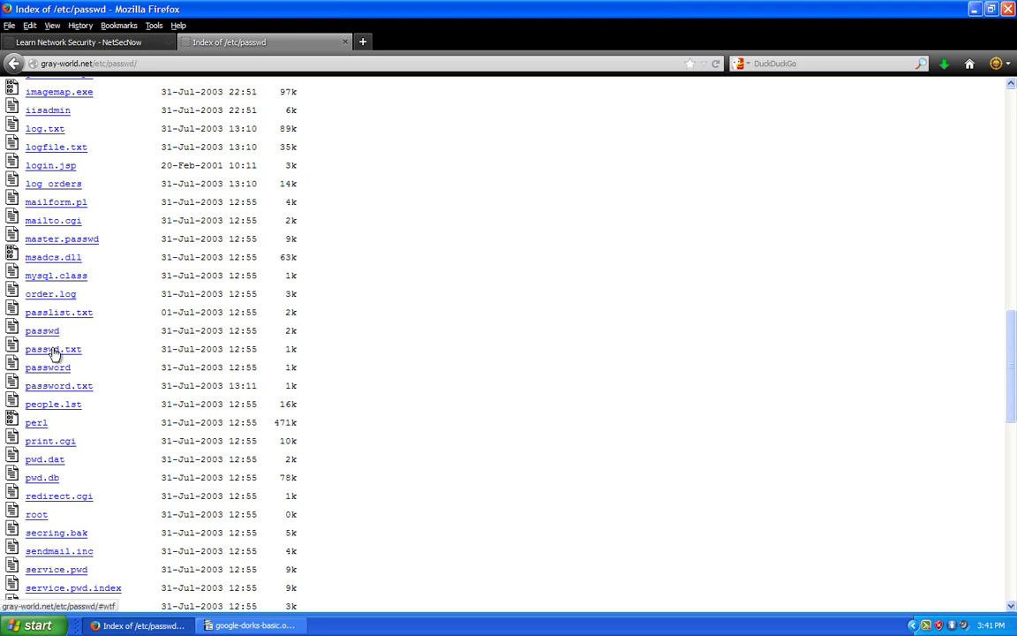
left_click(54, 351)
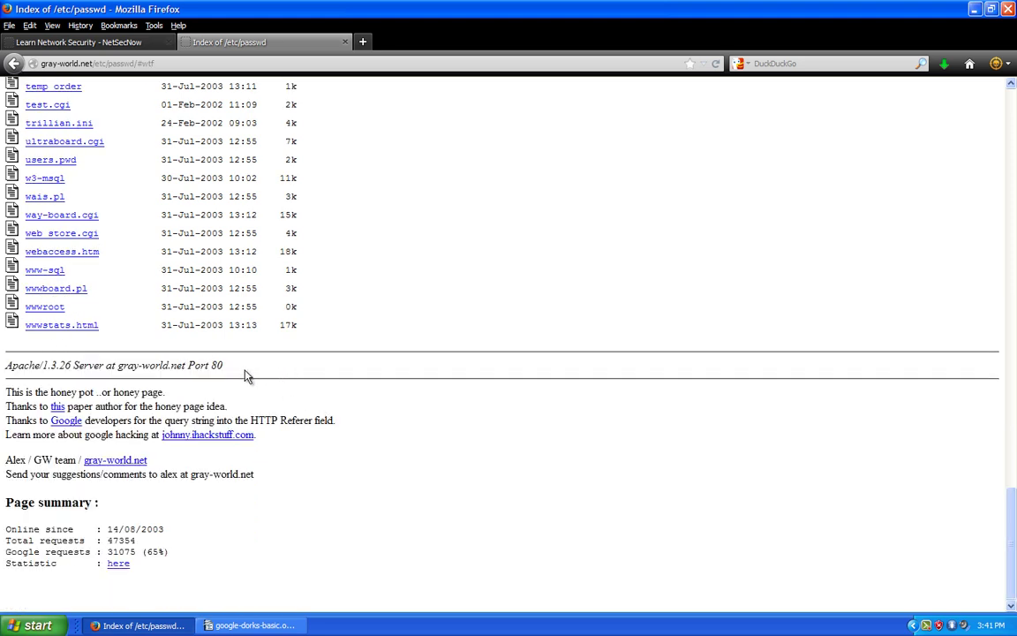
left_click_drag(164, 392, 3, 402)
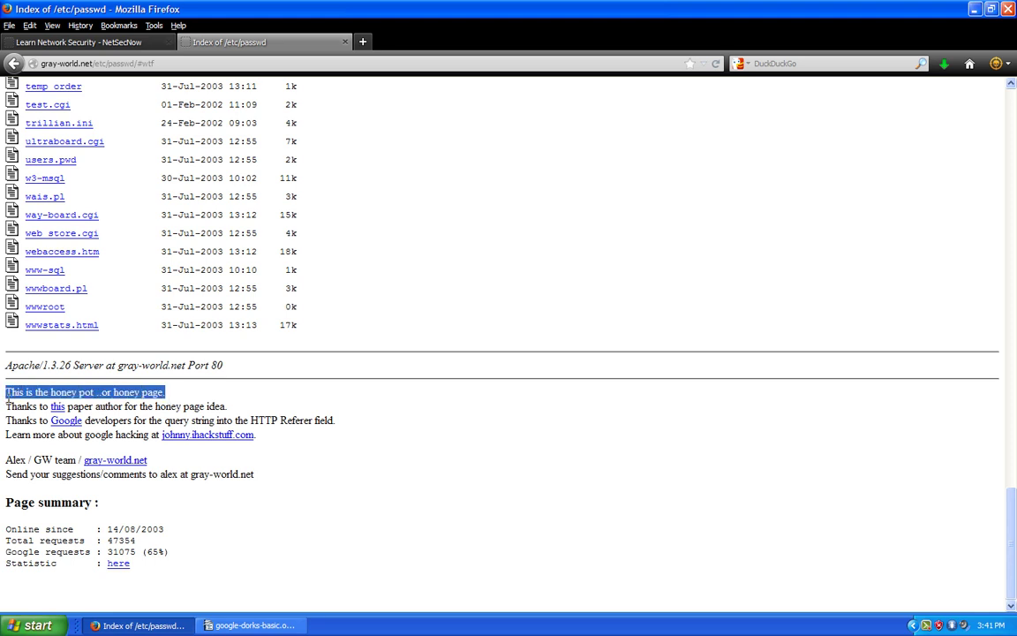
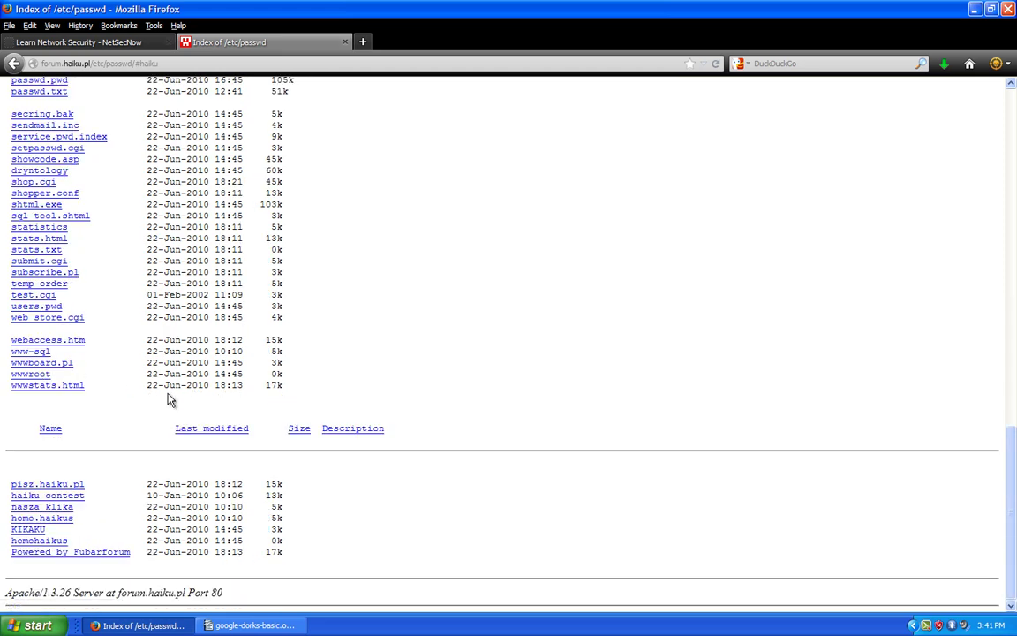
Step: Examine the file entries in the forum.haiku.pl /etc/passwd listing
scroll(145, 412, "up", 5)
scroll(142, 406, "down", 1)
scroll(142, 406, "down", 4)
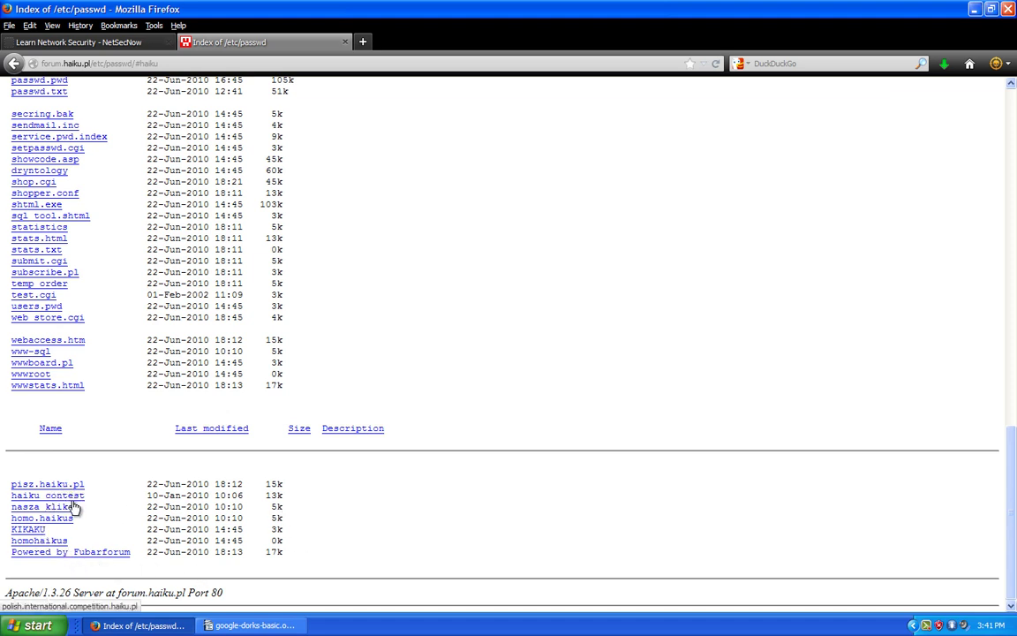
key("alt+Left")
scroll(75, 484, "up", 3)
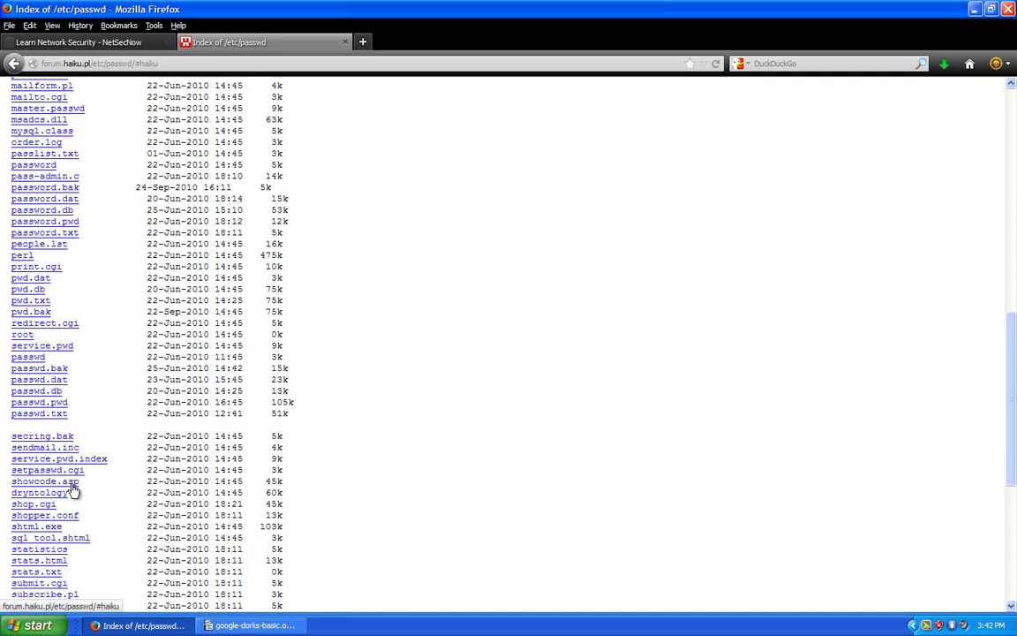
Step: Return to the search results, open passwd.txt from Opuzen's Index of /zoilok listing, and go back to the listing
key("alt+Left")
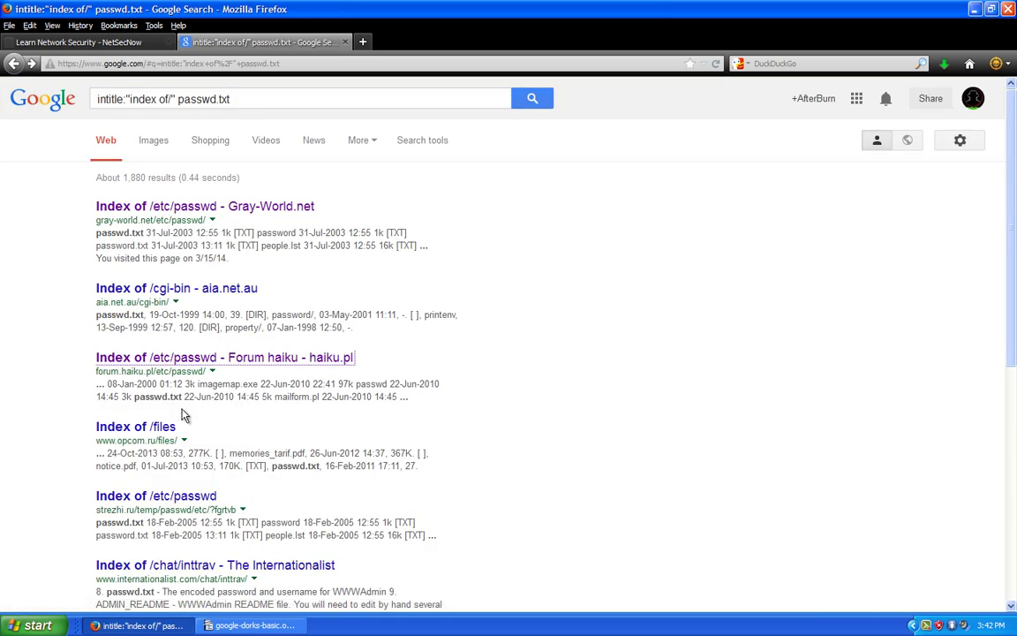
scroll(194, 389, "down", 5)
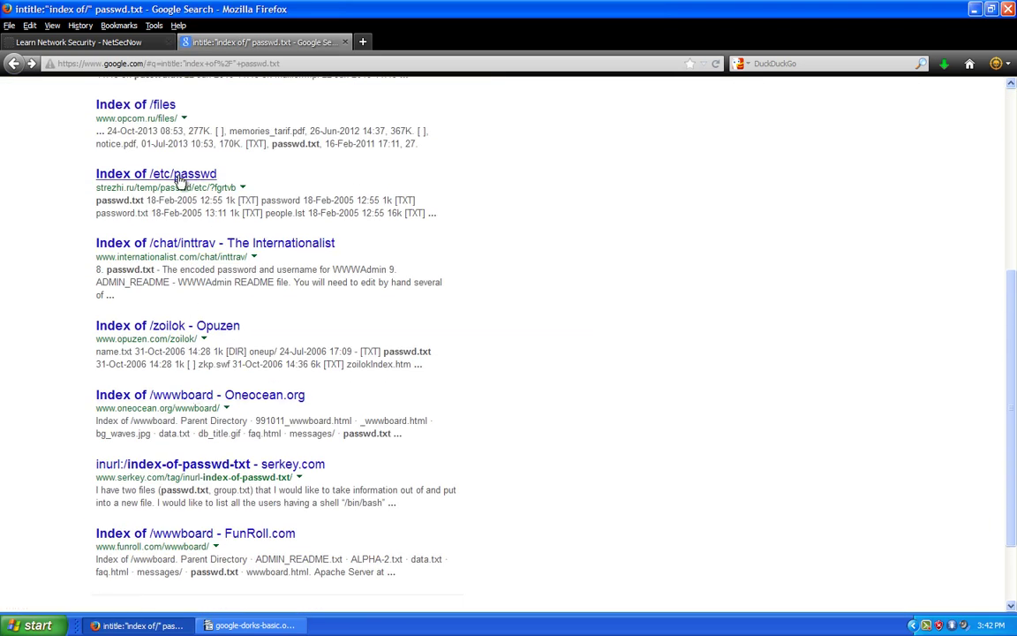
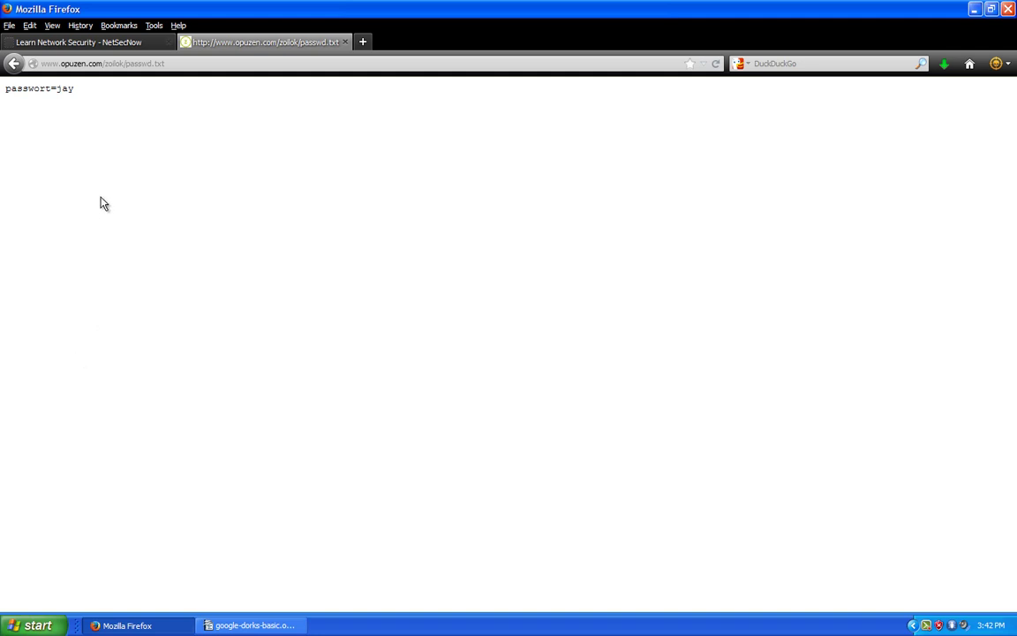
key("alt+Left")
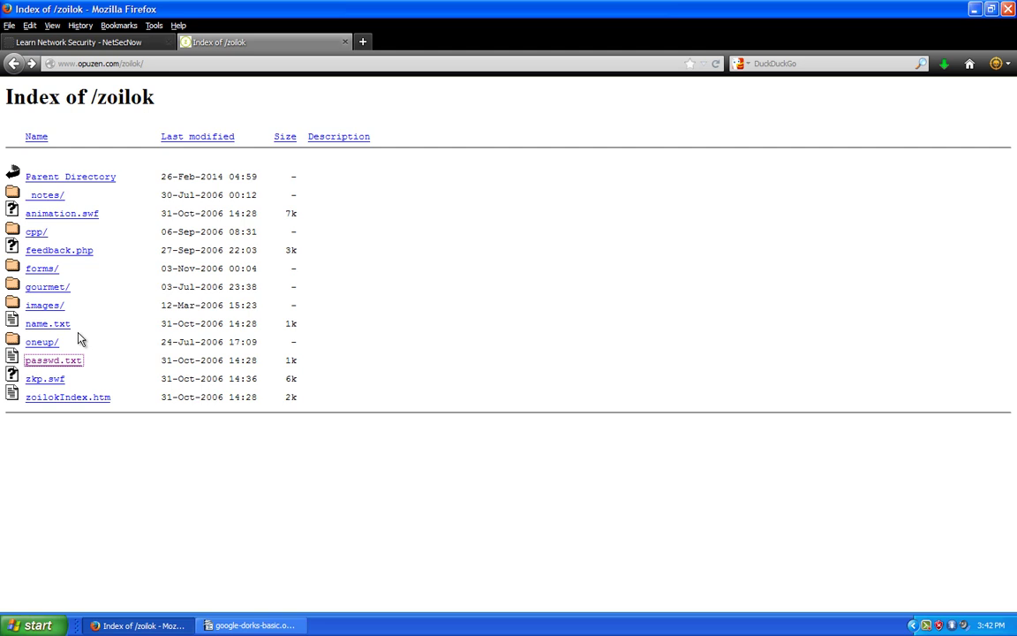
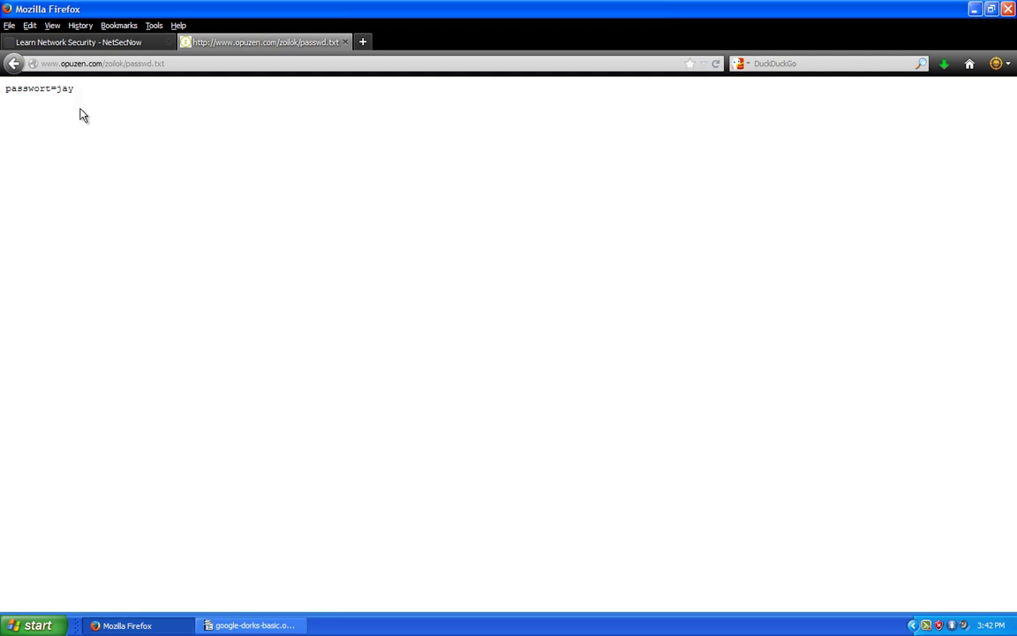
key("BackSpace")
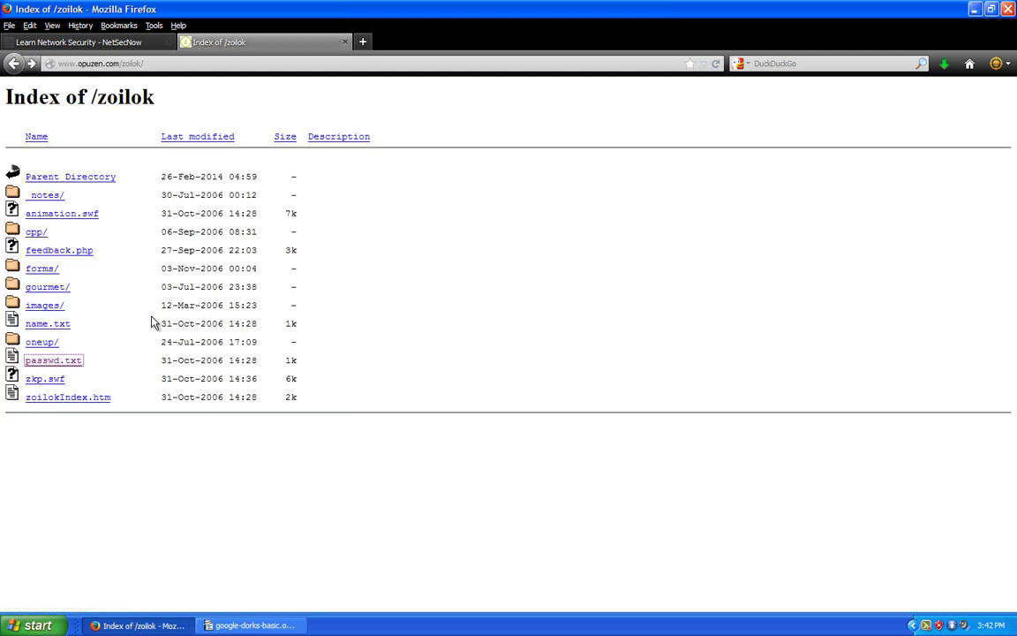
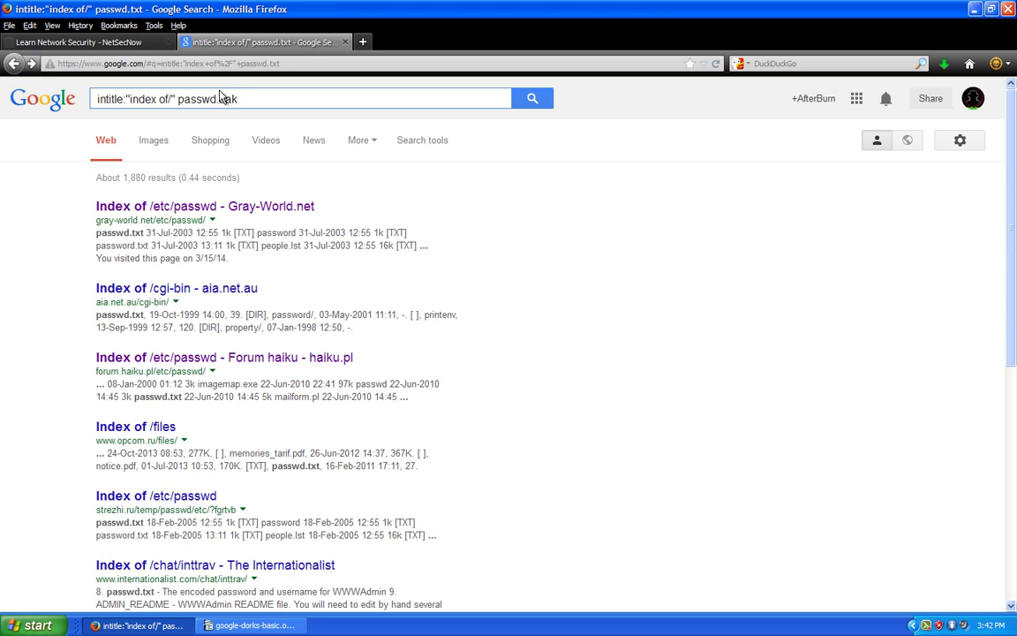
Step: Search for intitle:"index of/" passwd.bak and open the Index of /files/1.txt/var/backups result
key("Return")
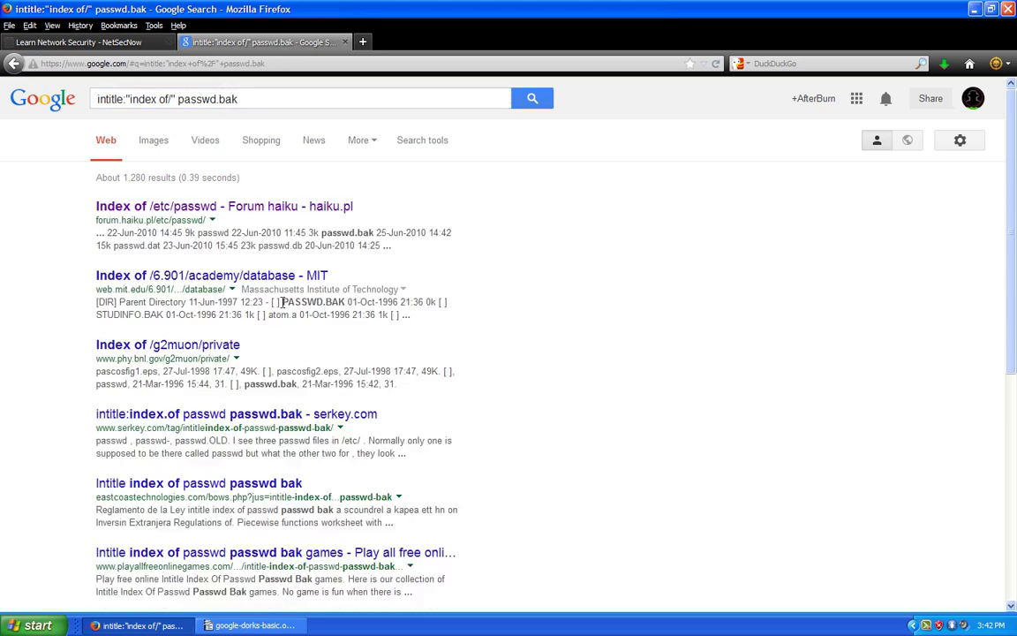
scroll(282, 301, "down", 5)
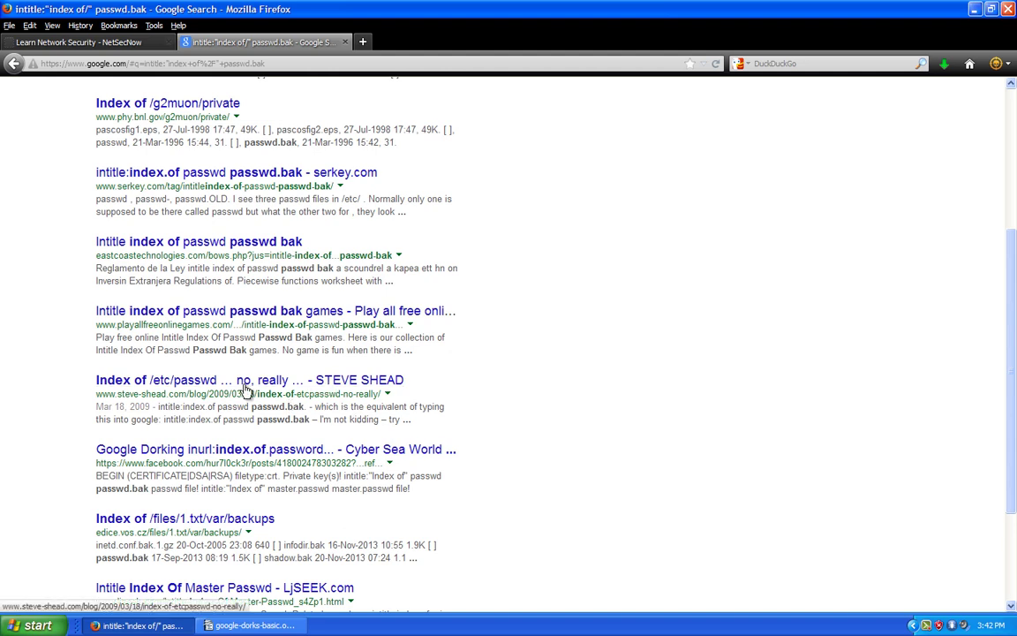
scroll(216, 353, "down", 2)
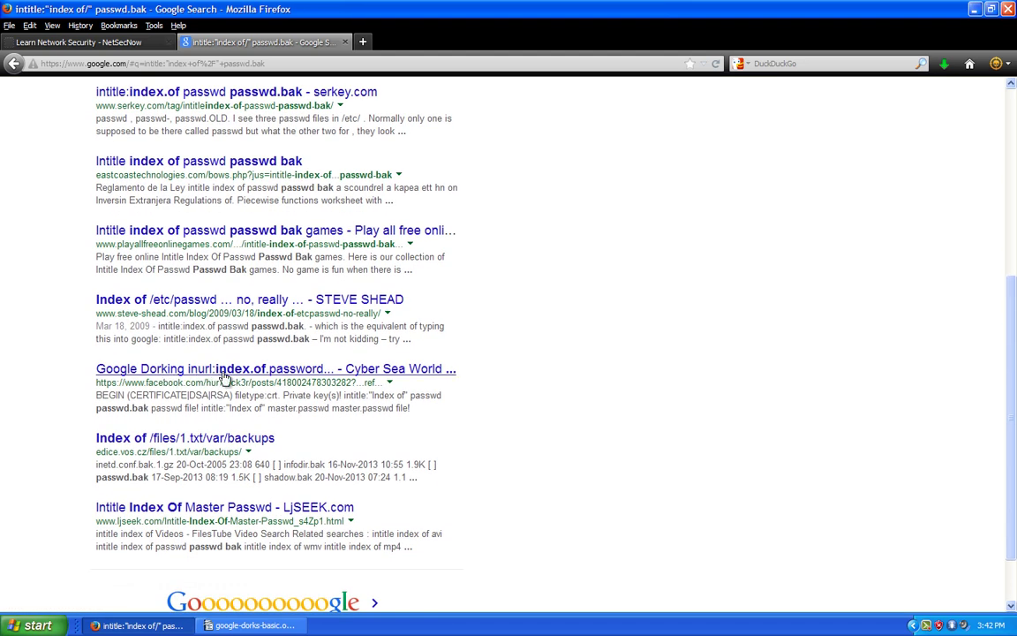
left_click(195, 440)
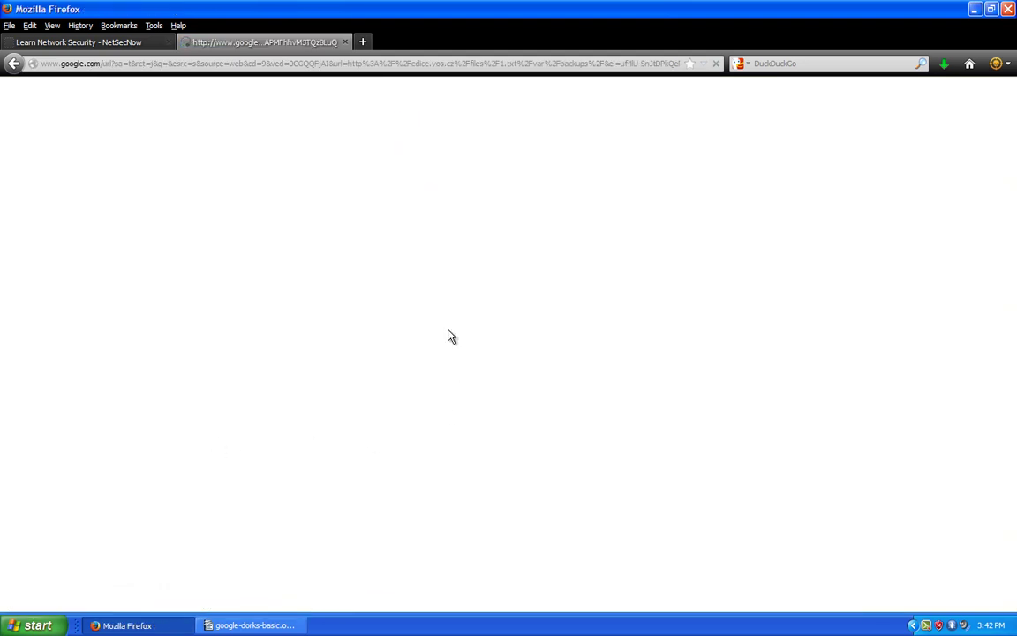
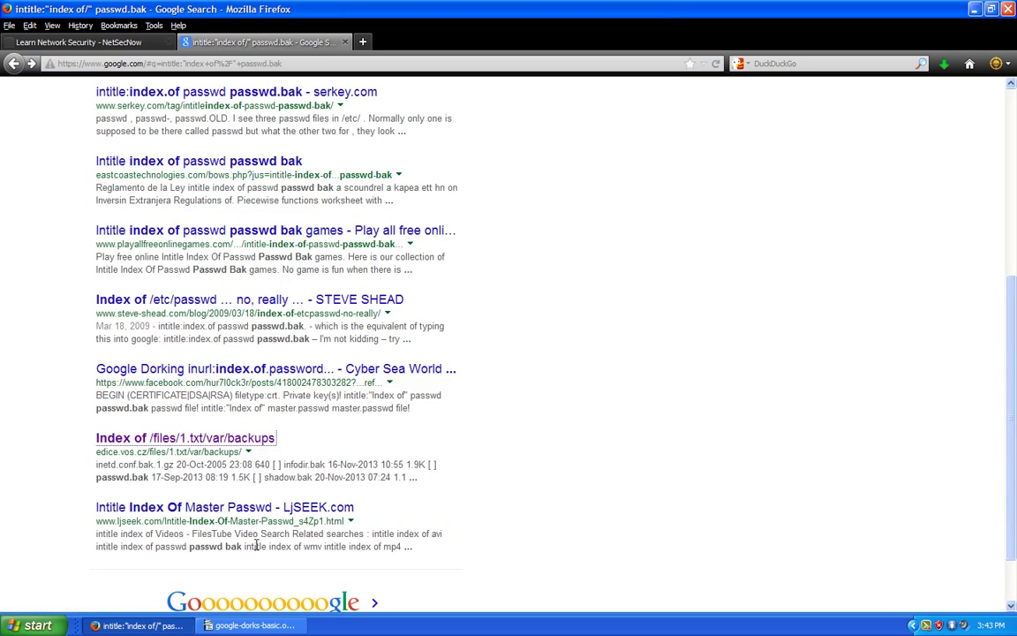
left_click(250, 625)
scroll(349, 367, "down", 1)
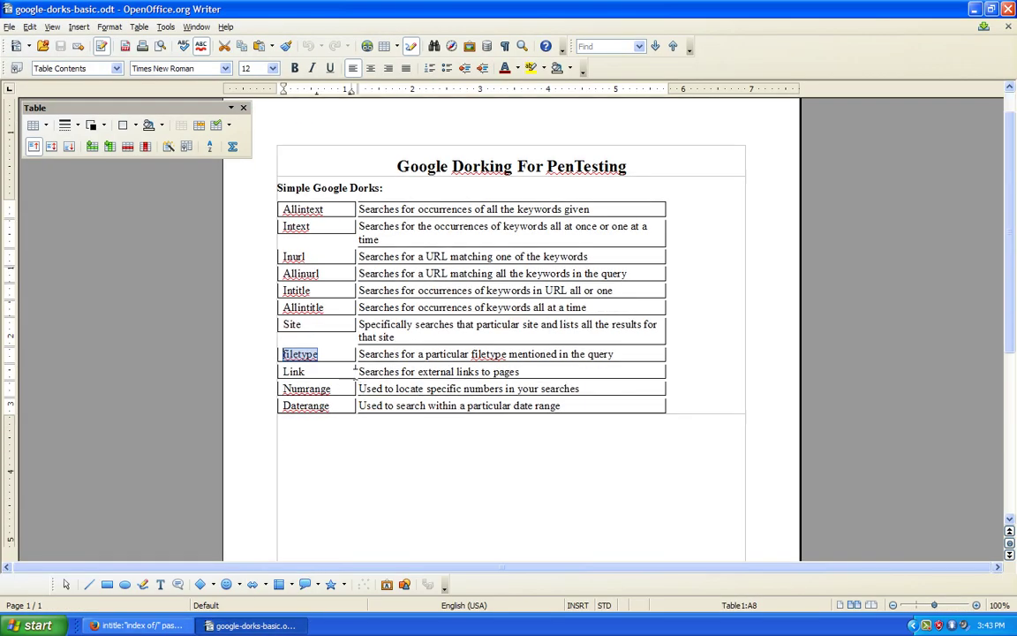
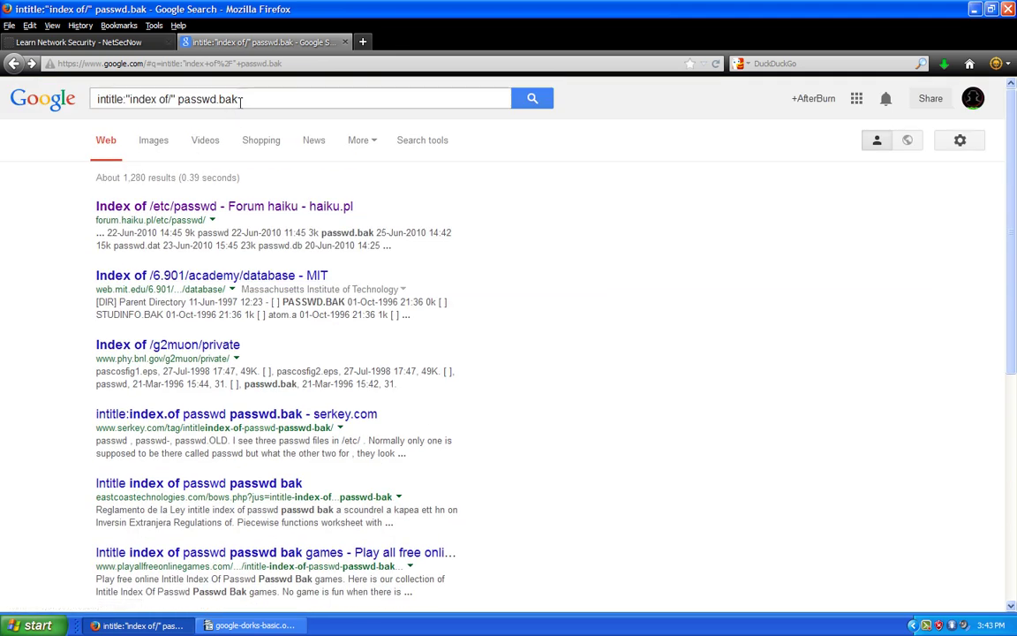
left_click_drag(234, 98, 93, 99)
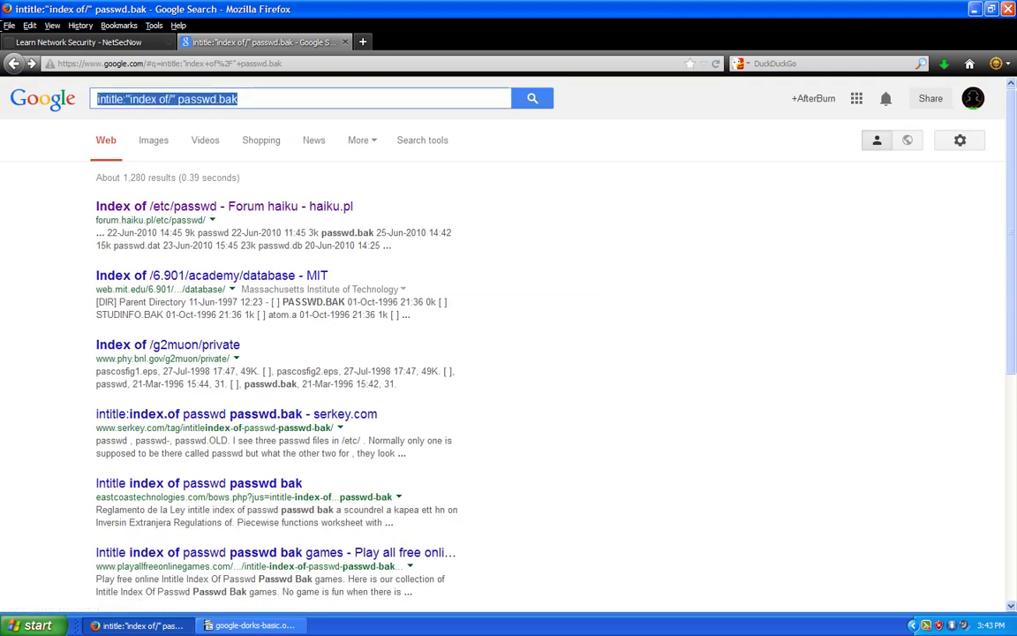
type("site:http://www.cideko.com/")
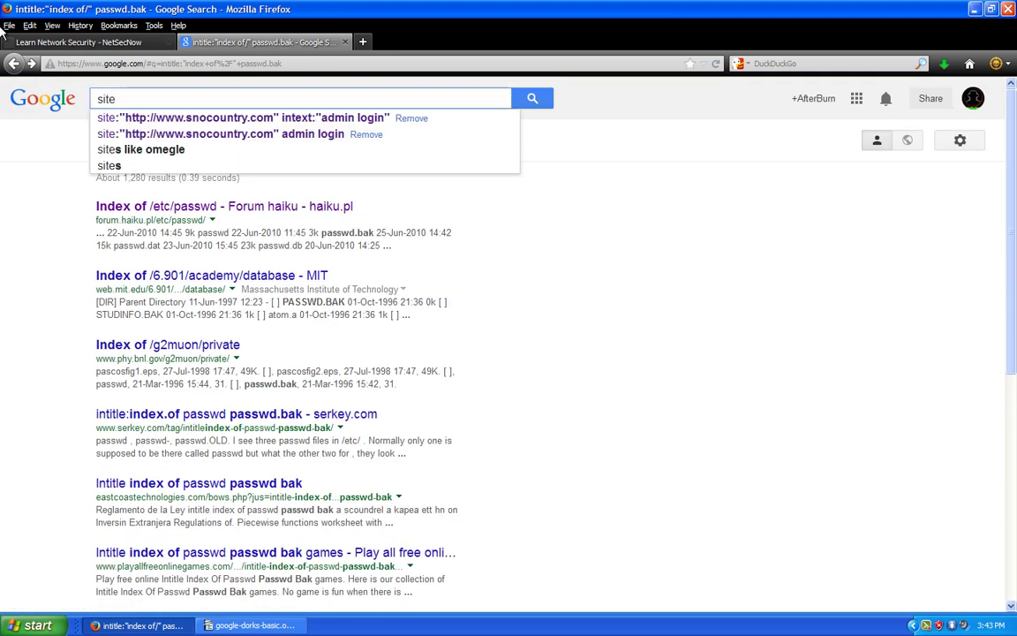
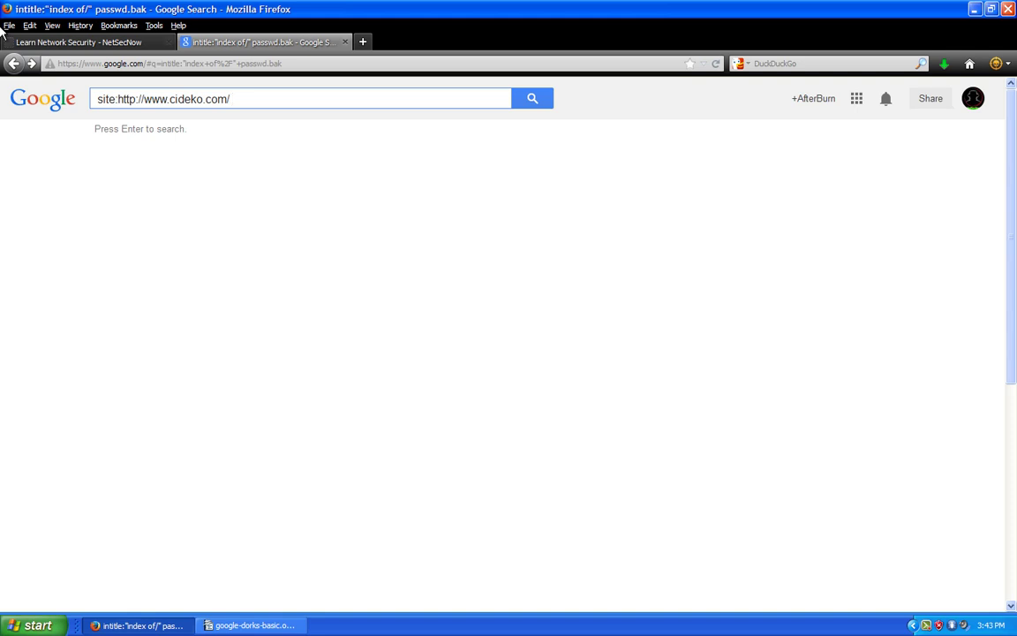
left_click(250, 625)
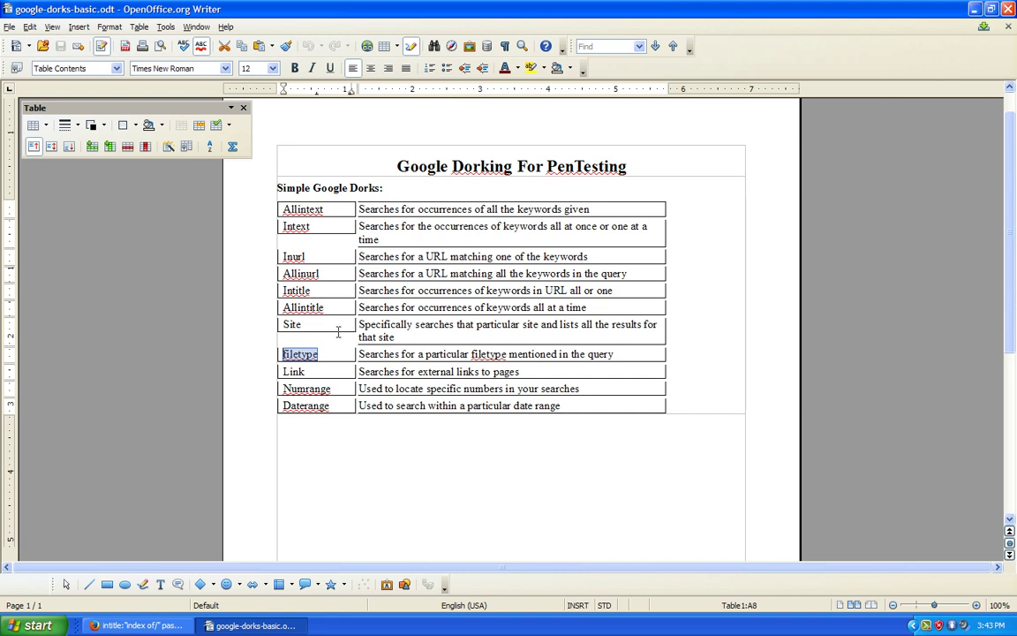
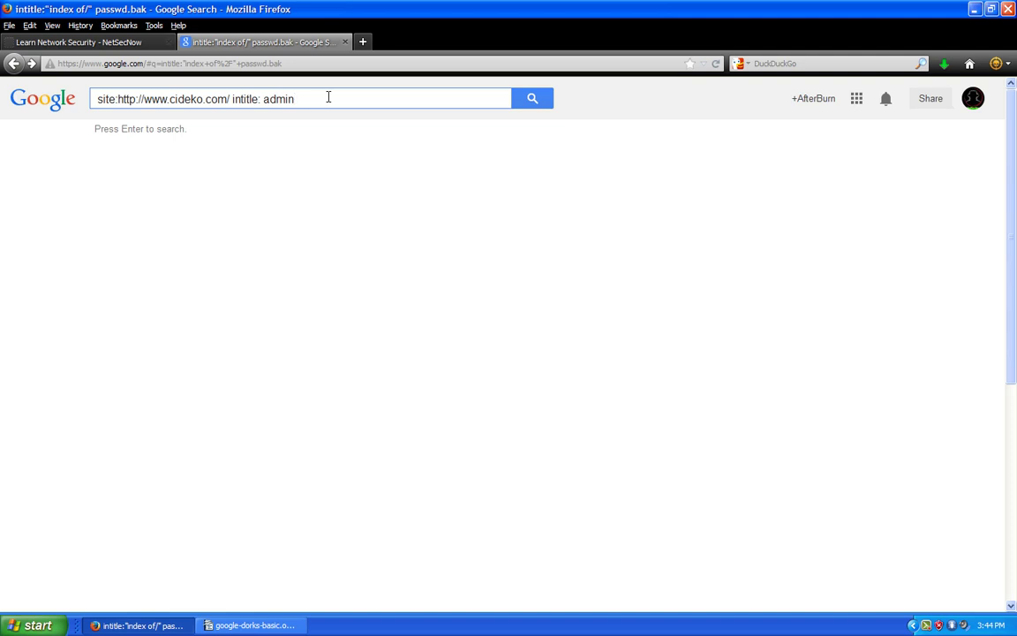
key("Left")
key("Left")
key("Left")
key("Left")
key("Left")
key("BackSpace")
key("Return")
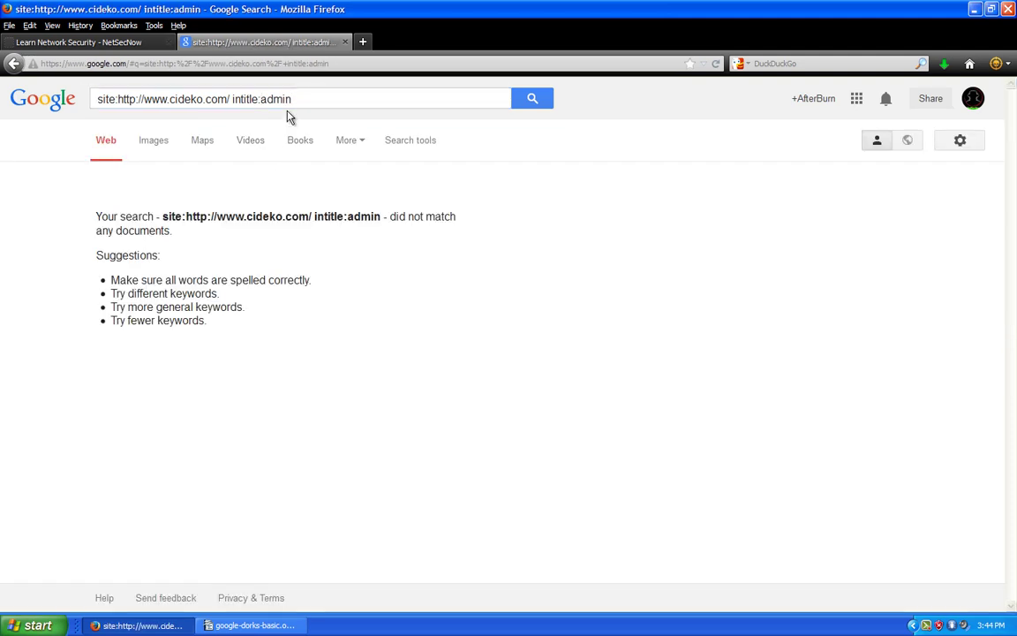
left_click(263, 98)
type("\"")
key("End")
type("\"")
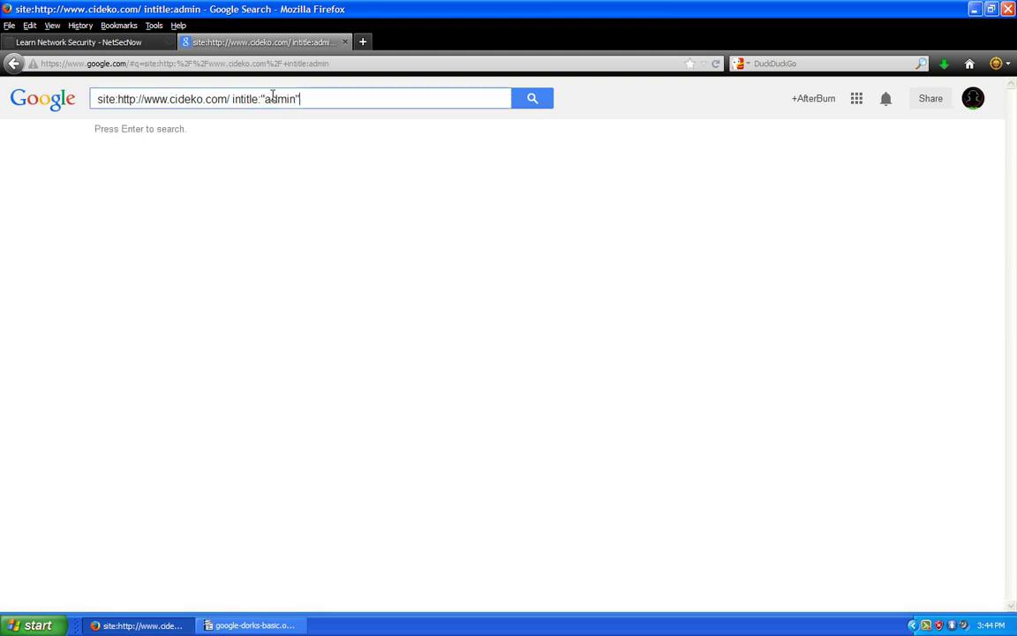
key("Return")
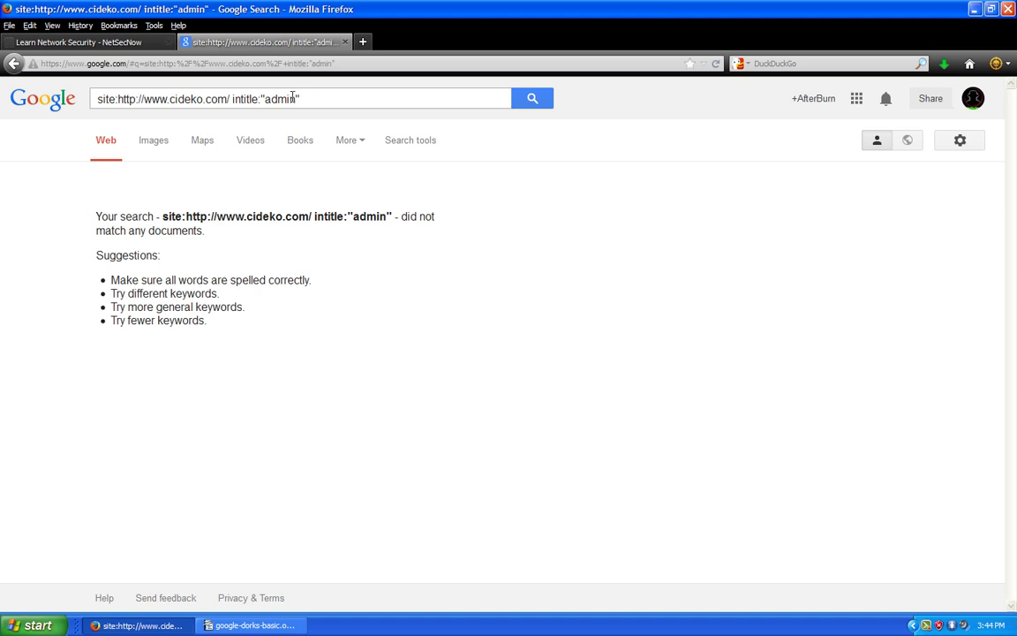
left_click_drag(297, 98, 259, 101)
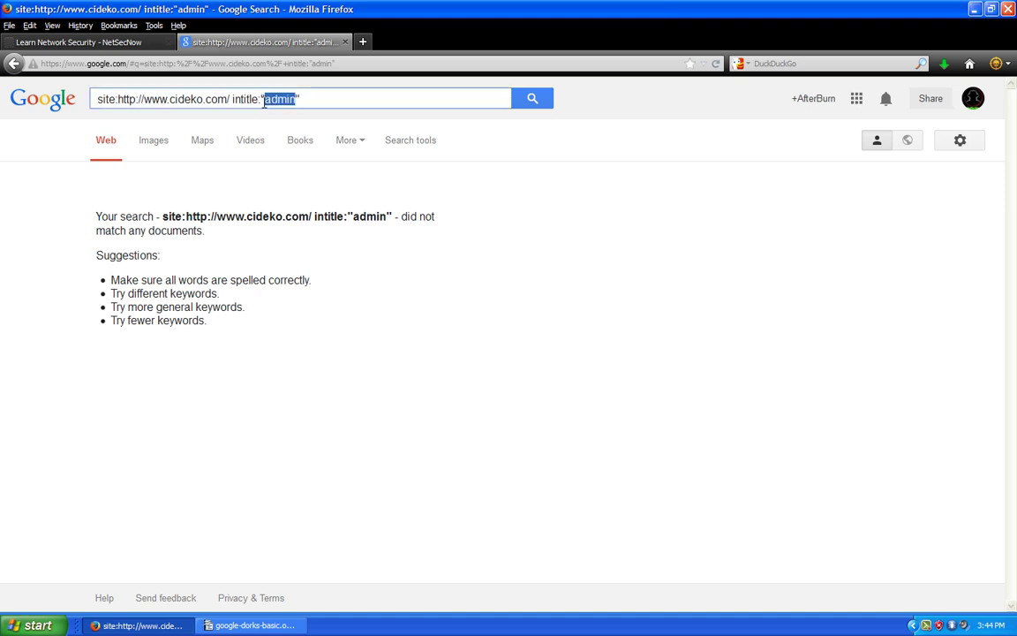
type("\"inde")
type("x")
key("Return")
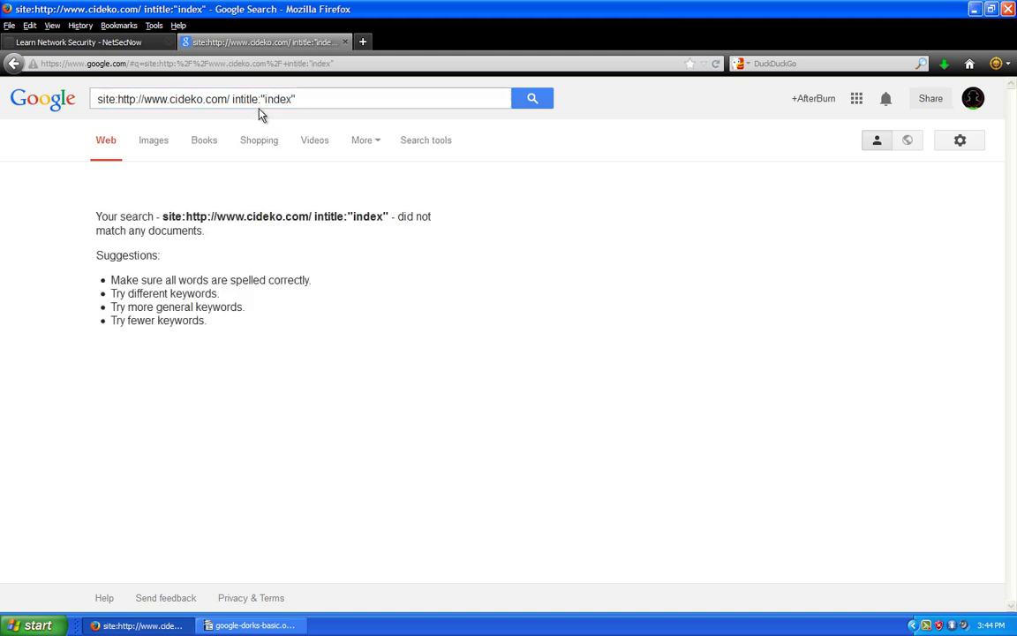
left_click(263, 99)
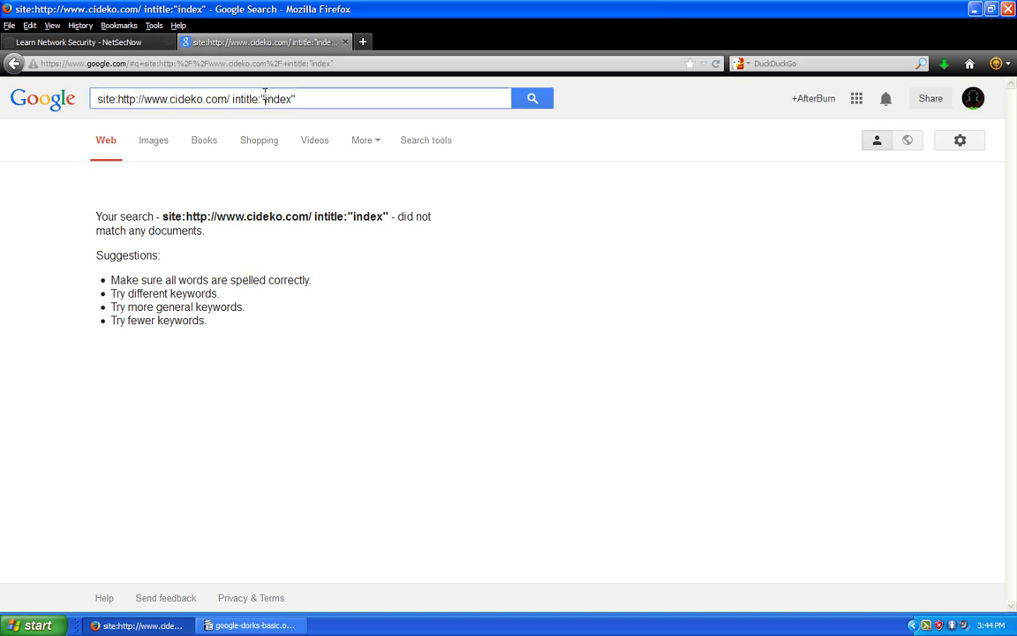
key("BackSpace")
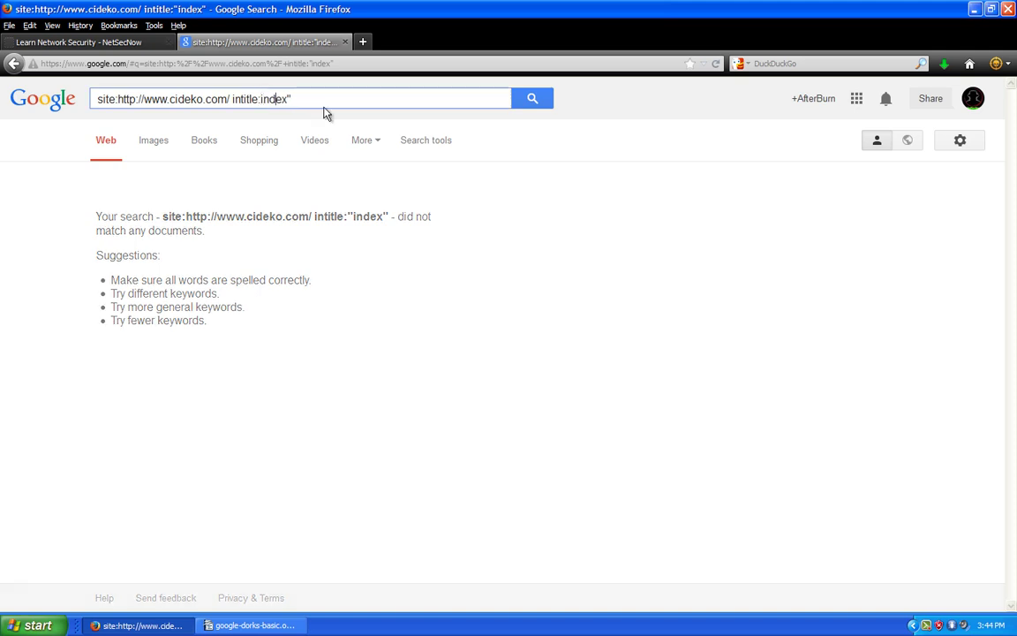
key("End")
key("BackSpace")
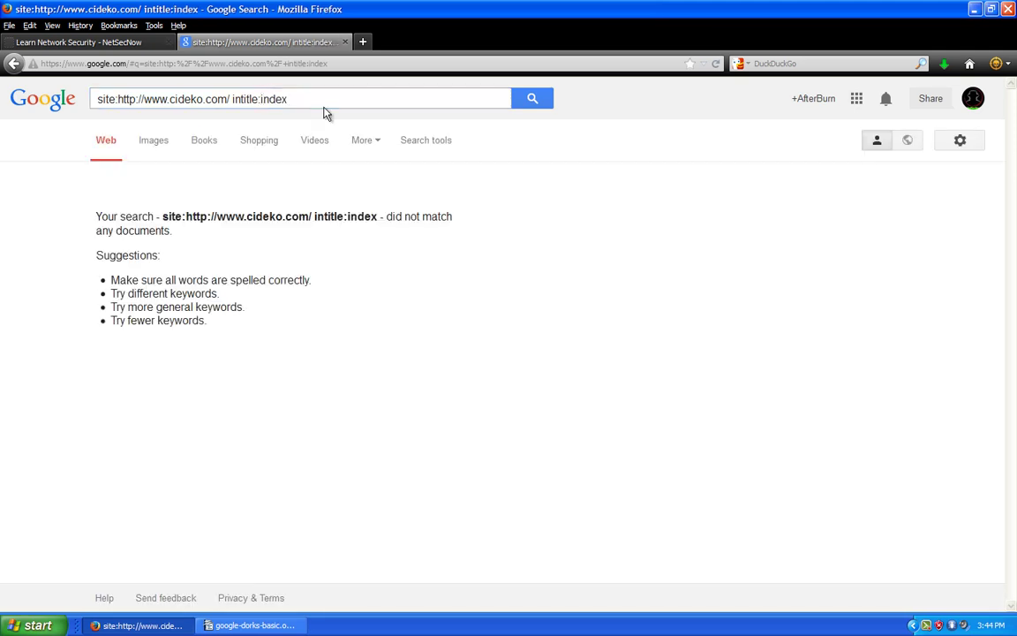
left_click_drag(309, 97, 144, 103)
key("ctrl+c")
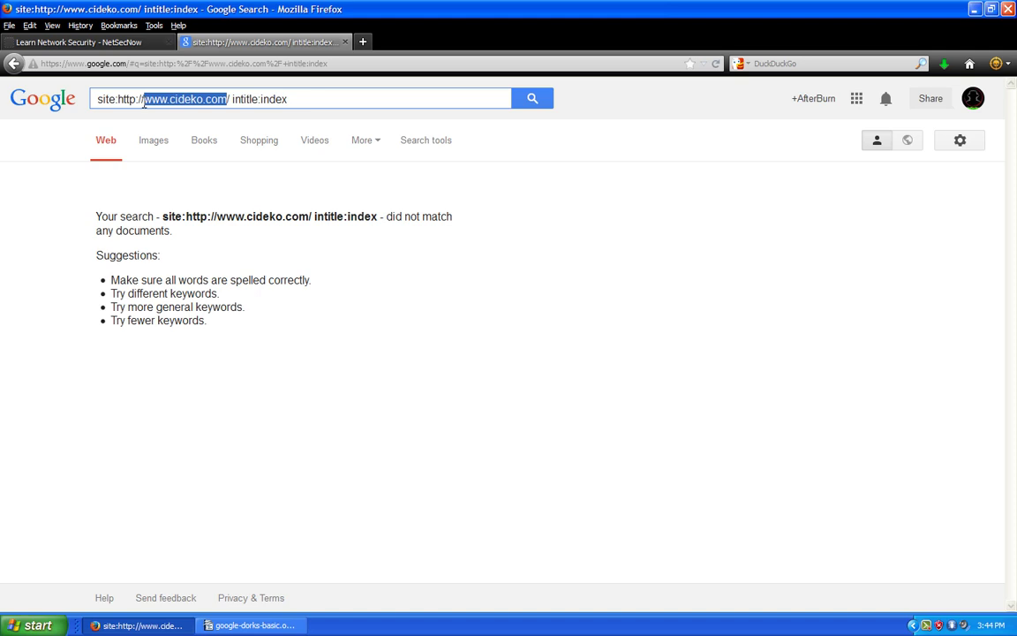
left_click(362, 42)
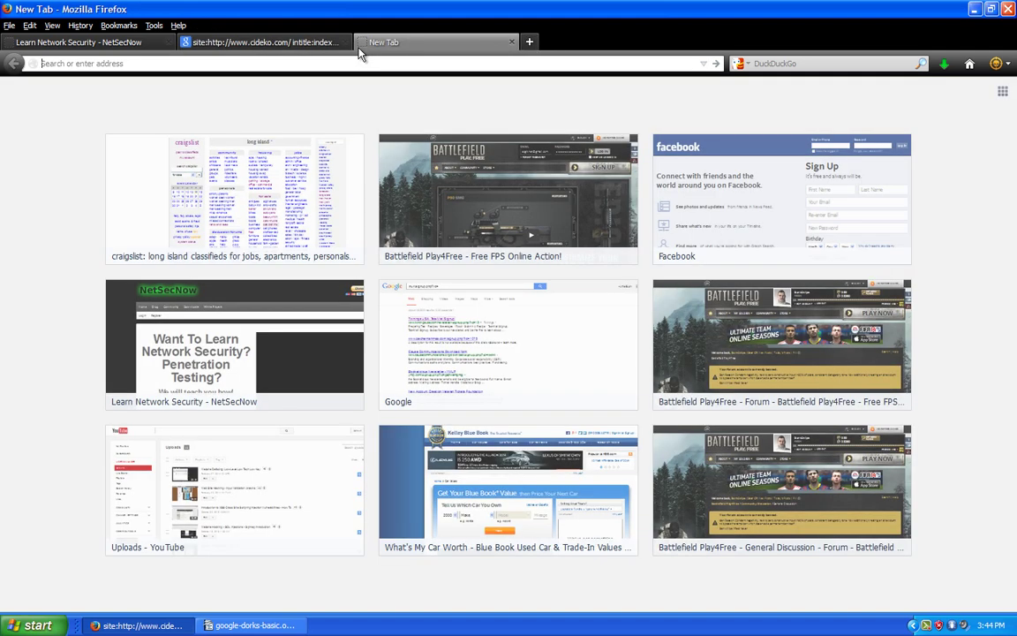
key("ctrl+v")
key("Return")
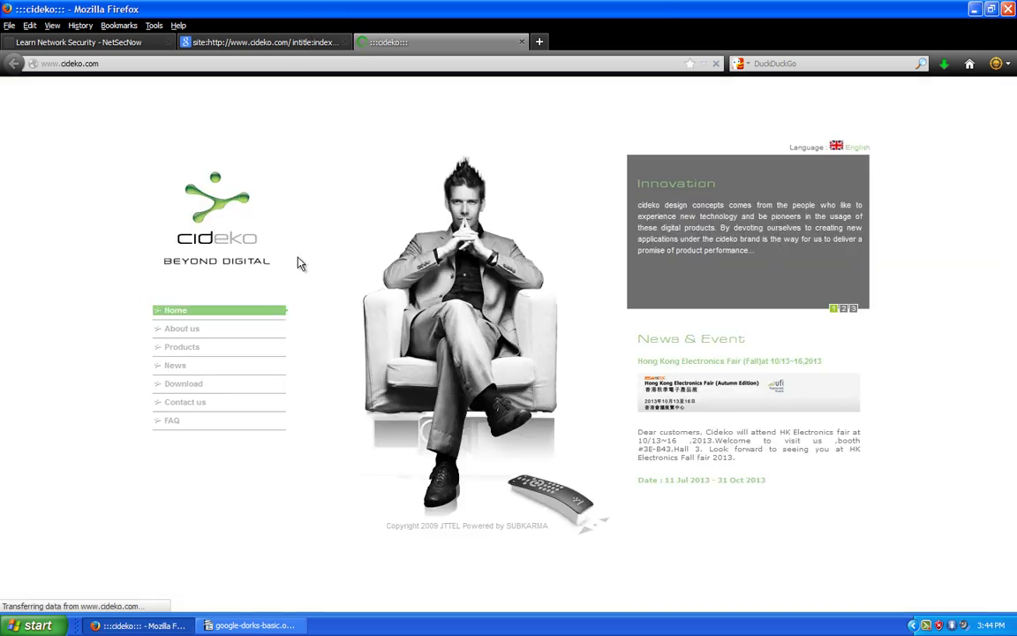
Step: View the Hong Kong Electronics Fair news item, then close the cideko tab and switch to google-dorks-basic.odt in OpenOffice Writer
left_click(658, 362)
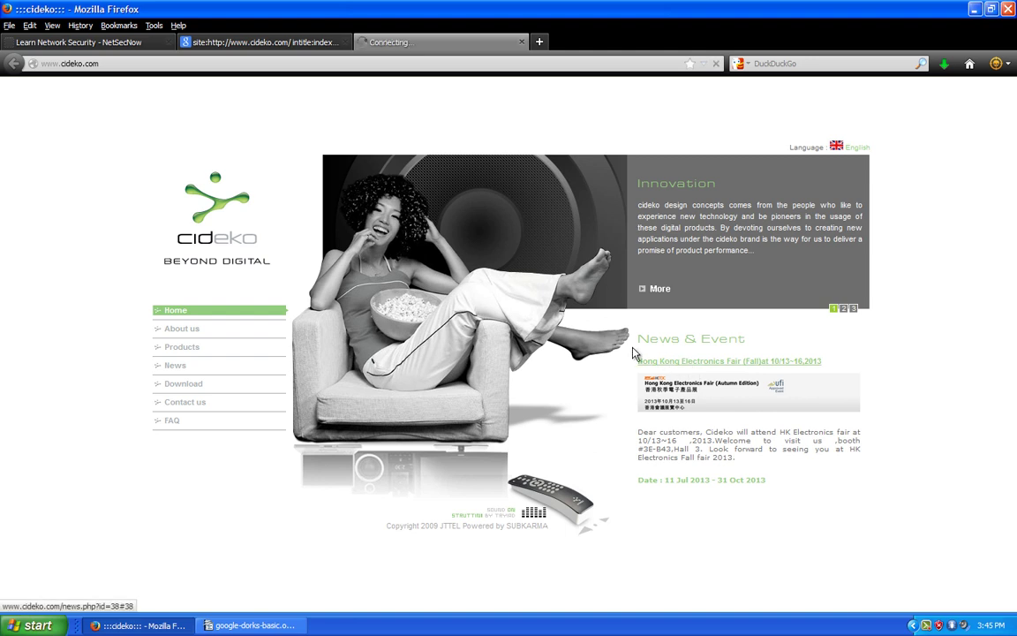
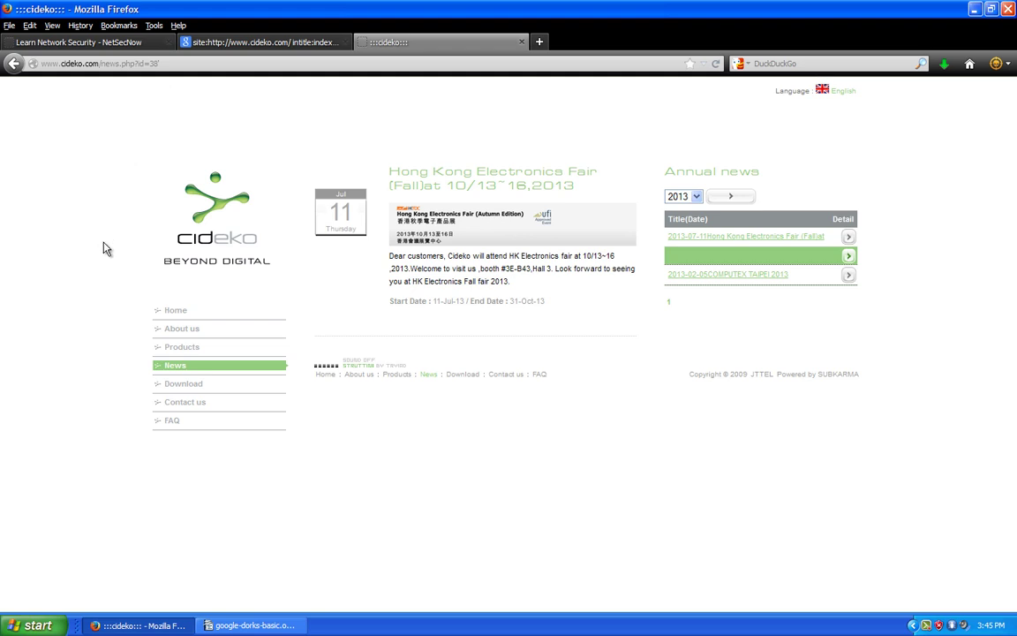
key("alt+Left")
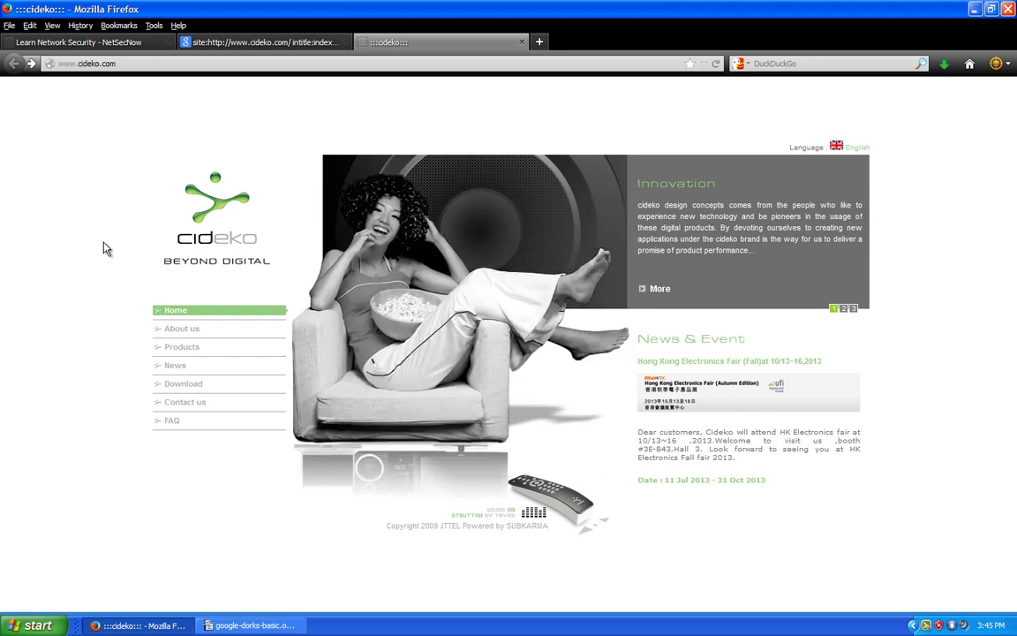
left_click(522, 42)
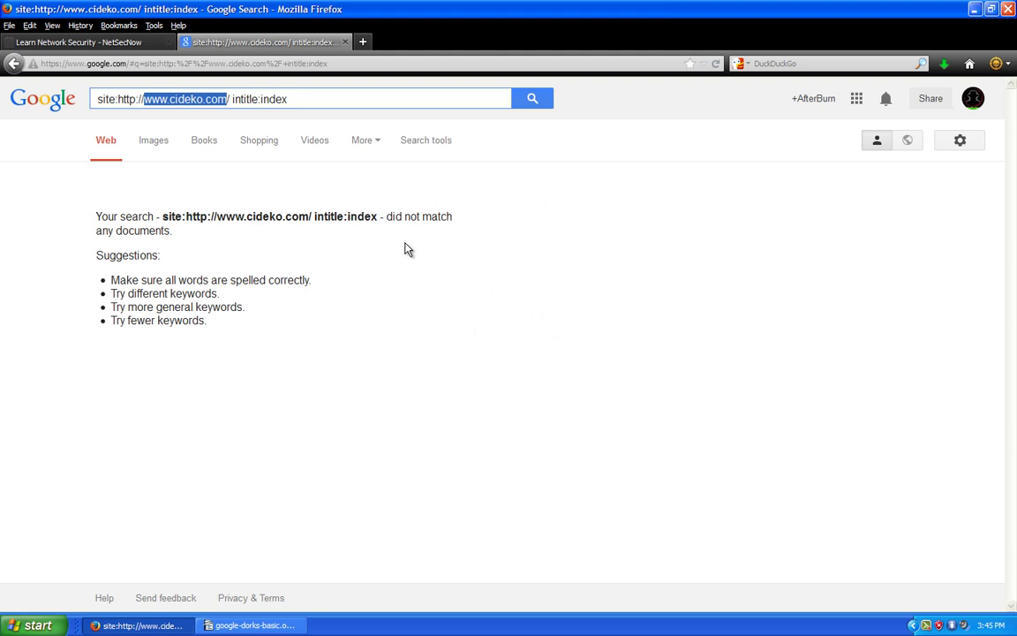
left_click(254, 625)
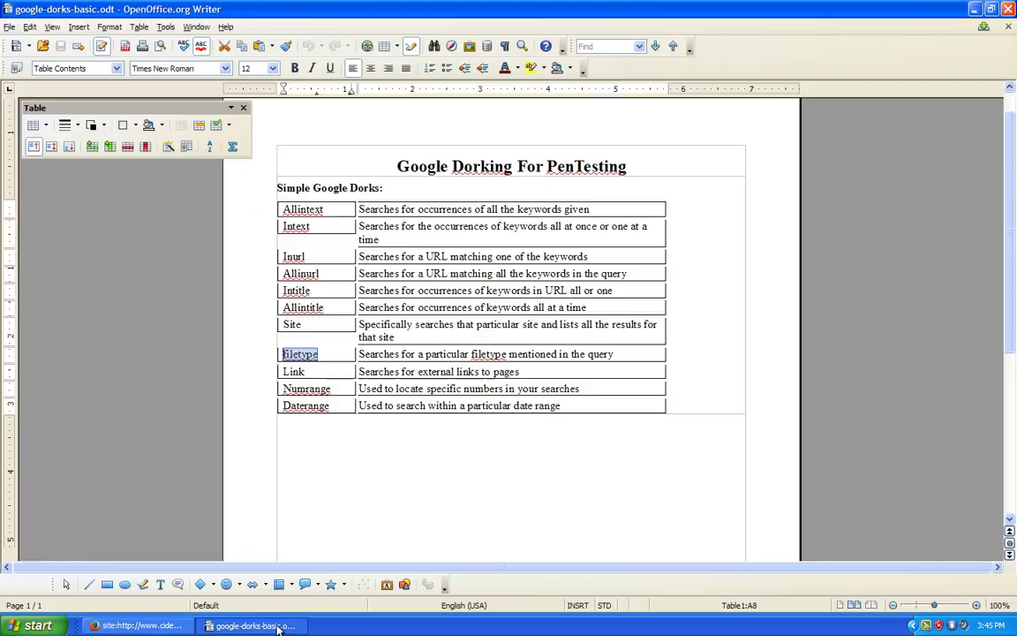